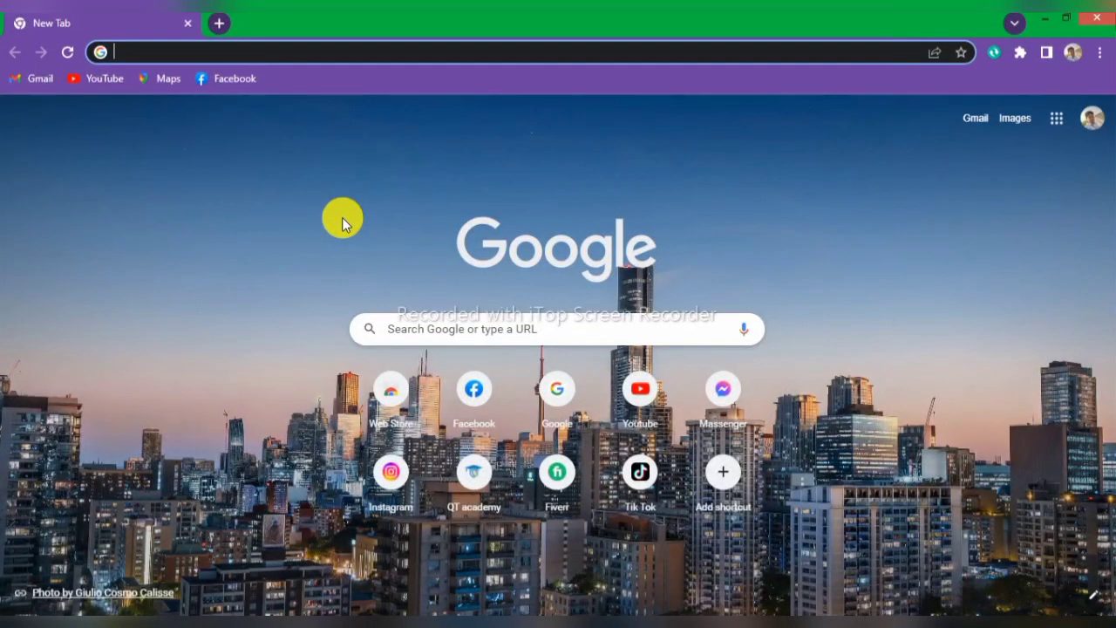
Search the web for "bindacam"
click(282, 55)
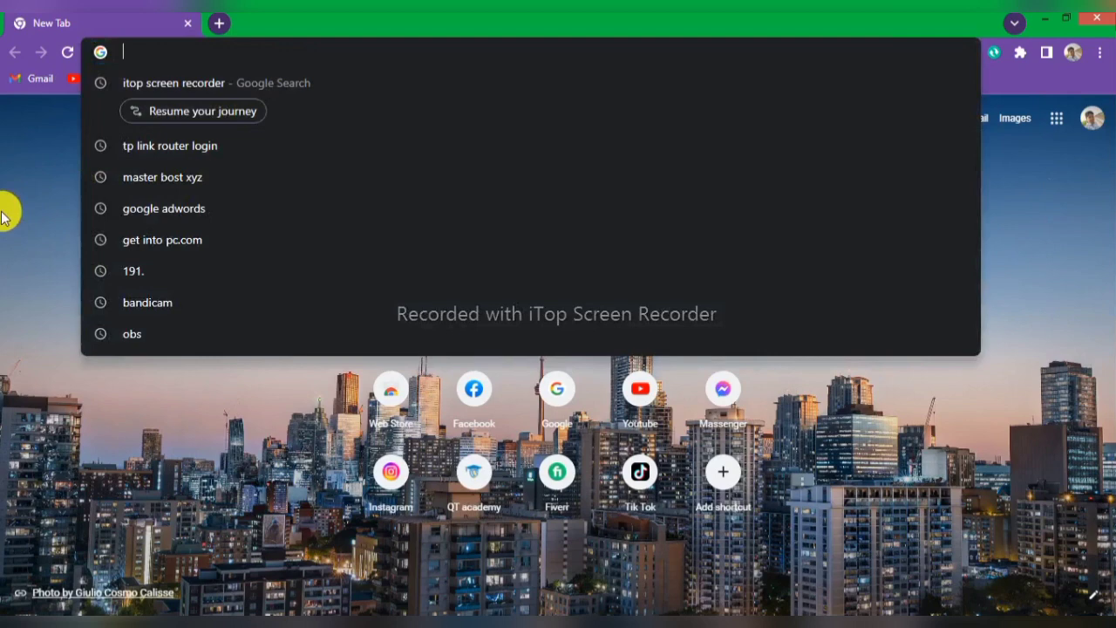
text(b)
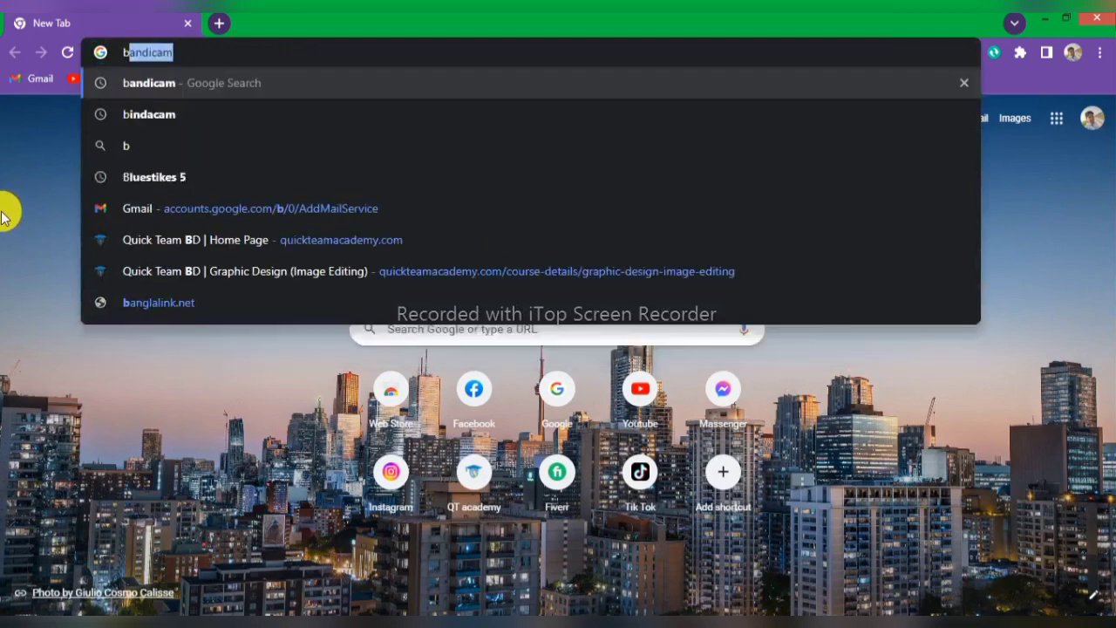
text(e)
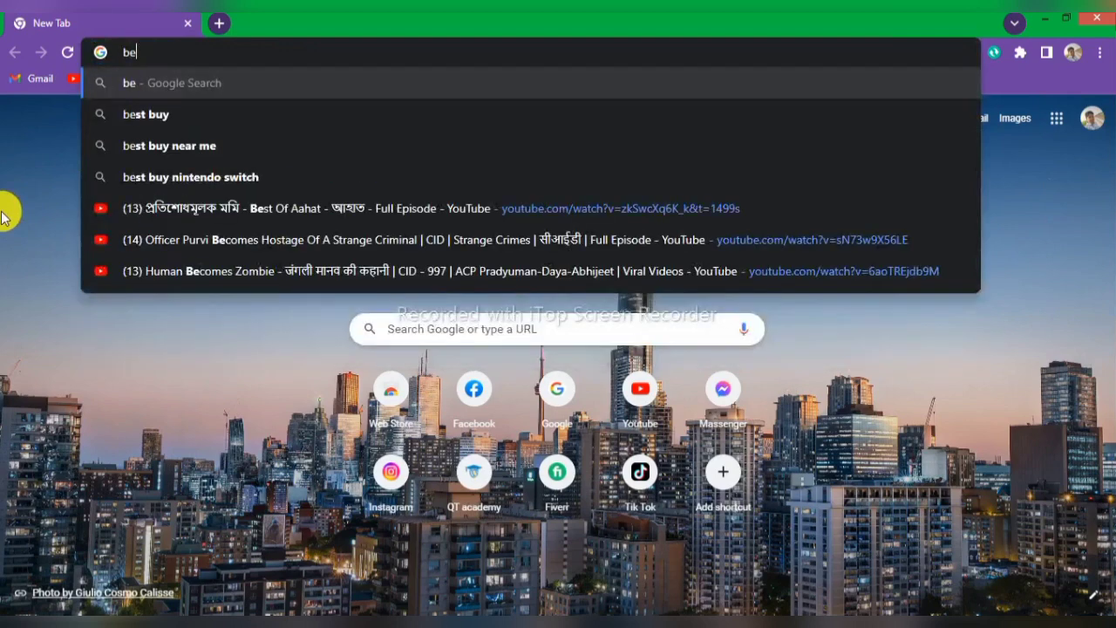
text(nda)
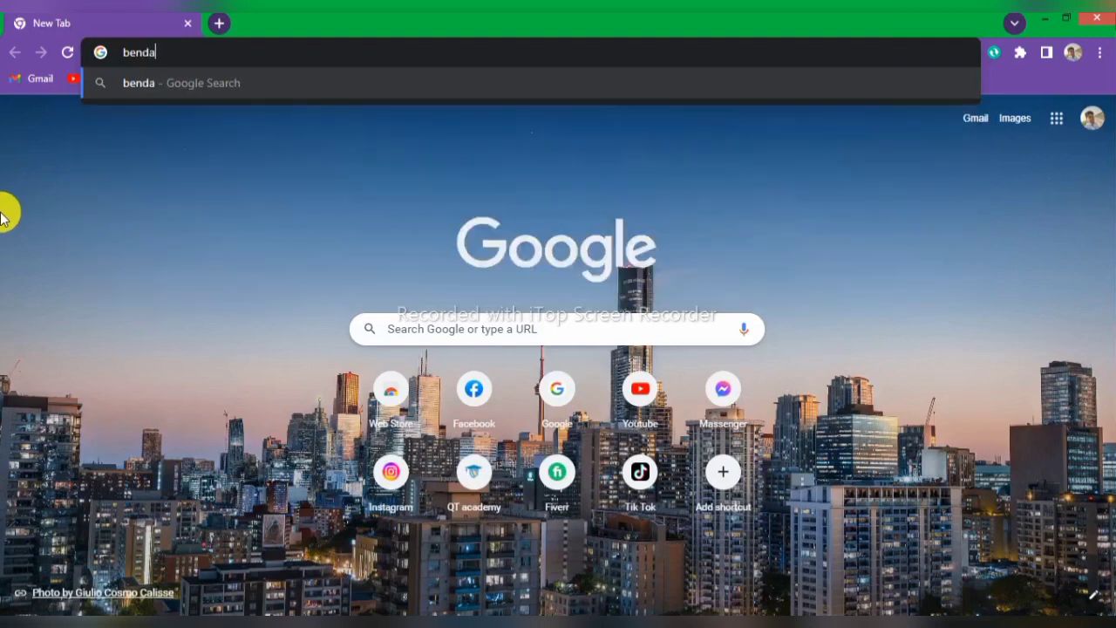
key(BackSpace)
key(BackSpace)
key(BackSpace)
key(BackSpace)
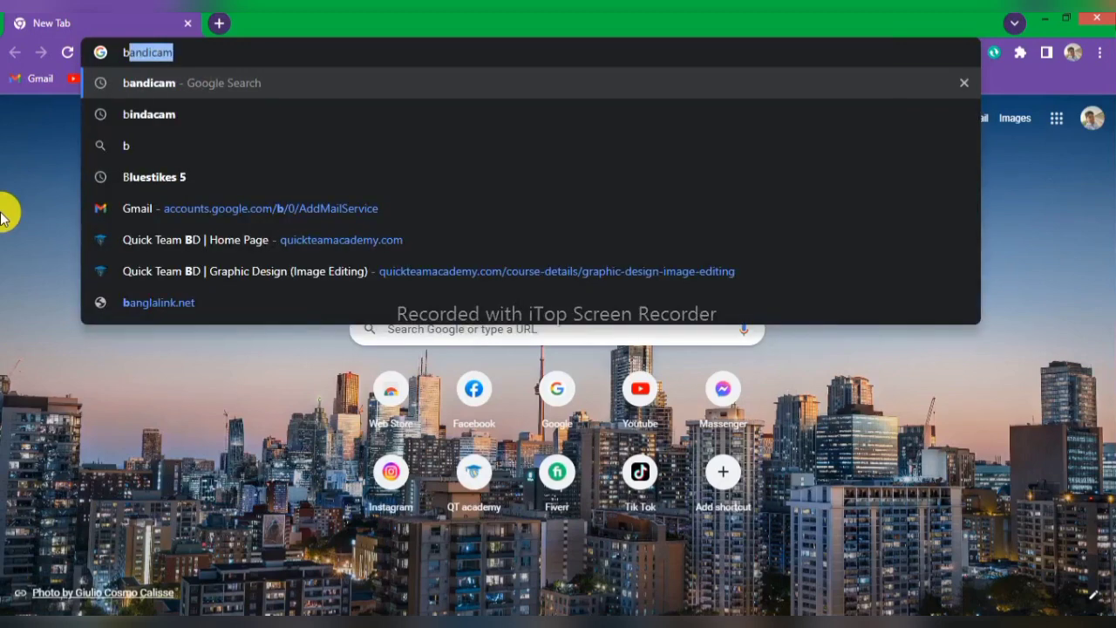
text(in)
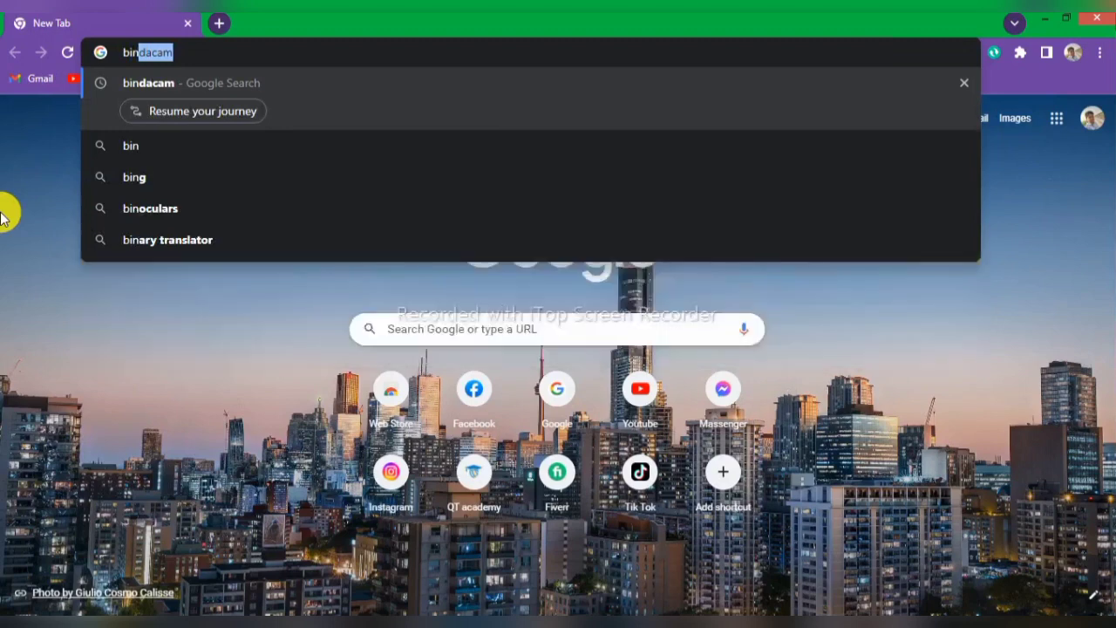
text(d)
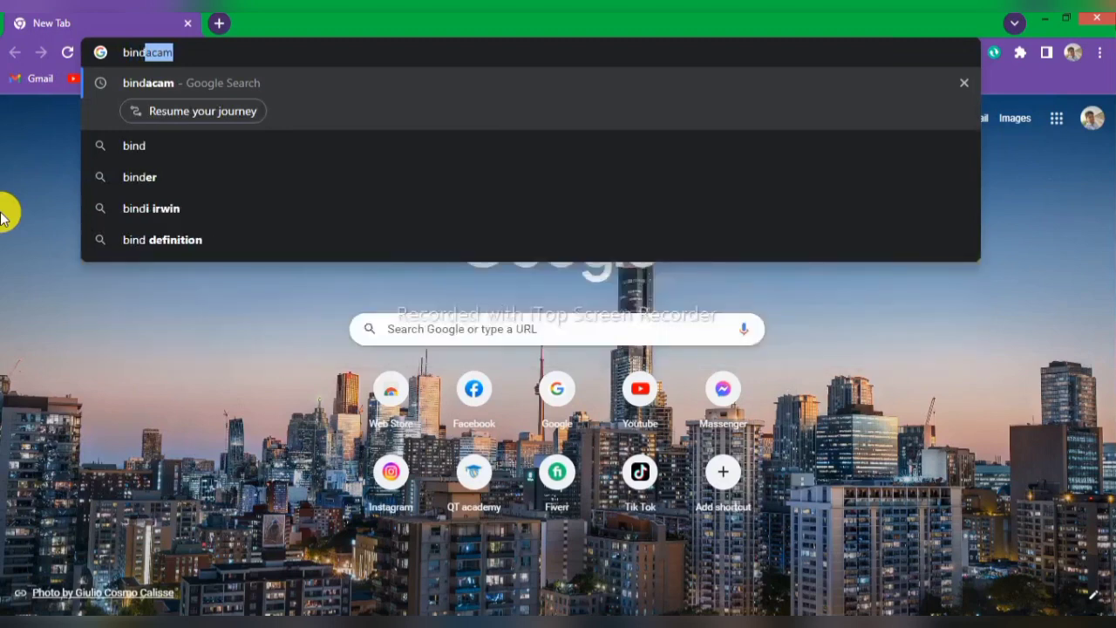
text(aca)
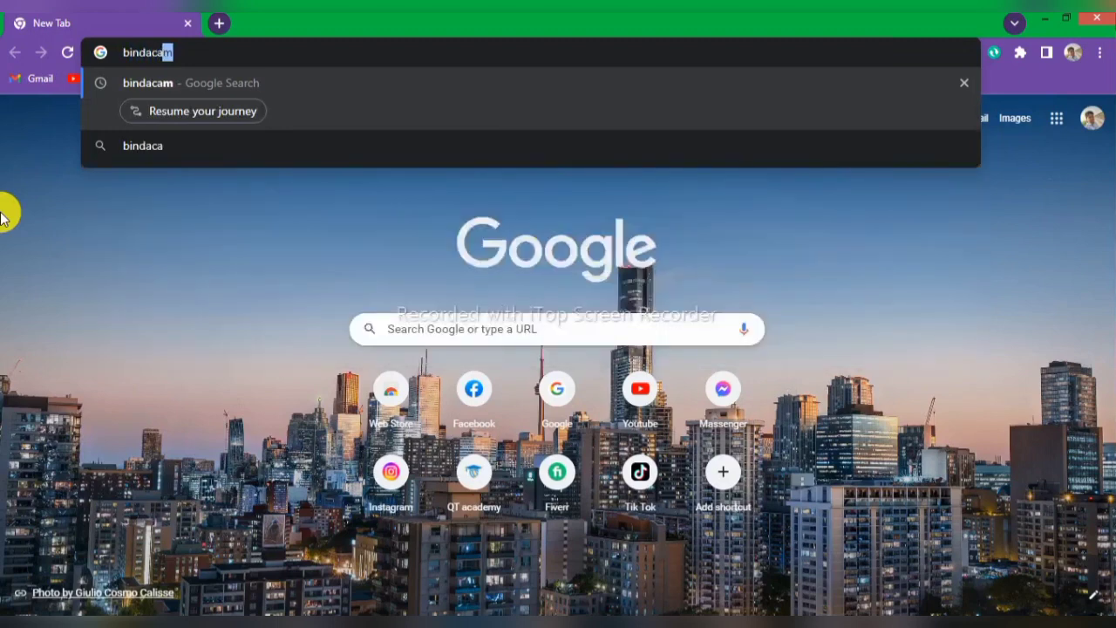
text(m)
key(Return)
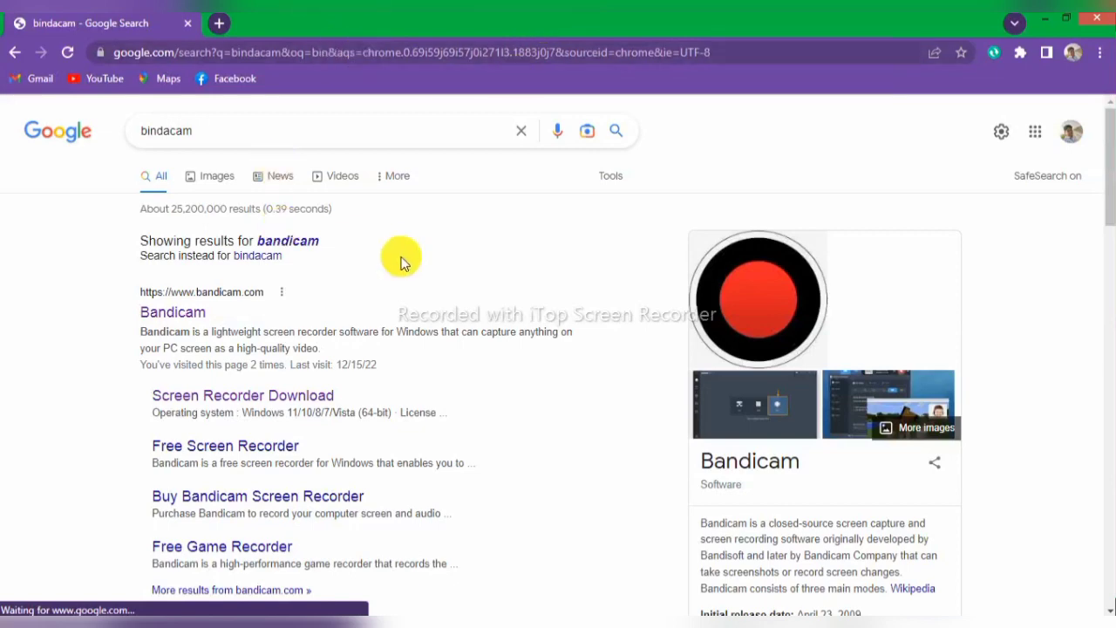
Open the official Bandicam website at bandicam.com from the search results
mouse_move(1107, 197)
mouse_down()
mouse_move(1109, 329)
mouse_move(1108, 216)
mouse_up()
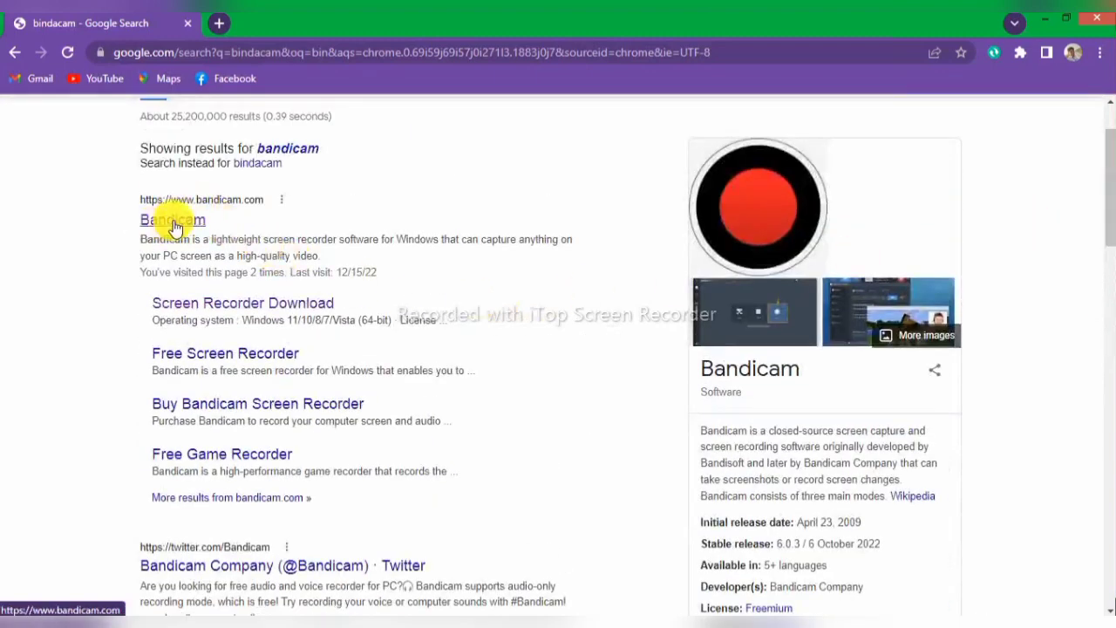
click(128, 231)
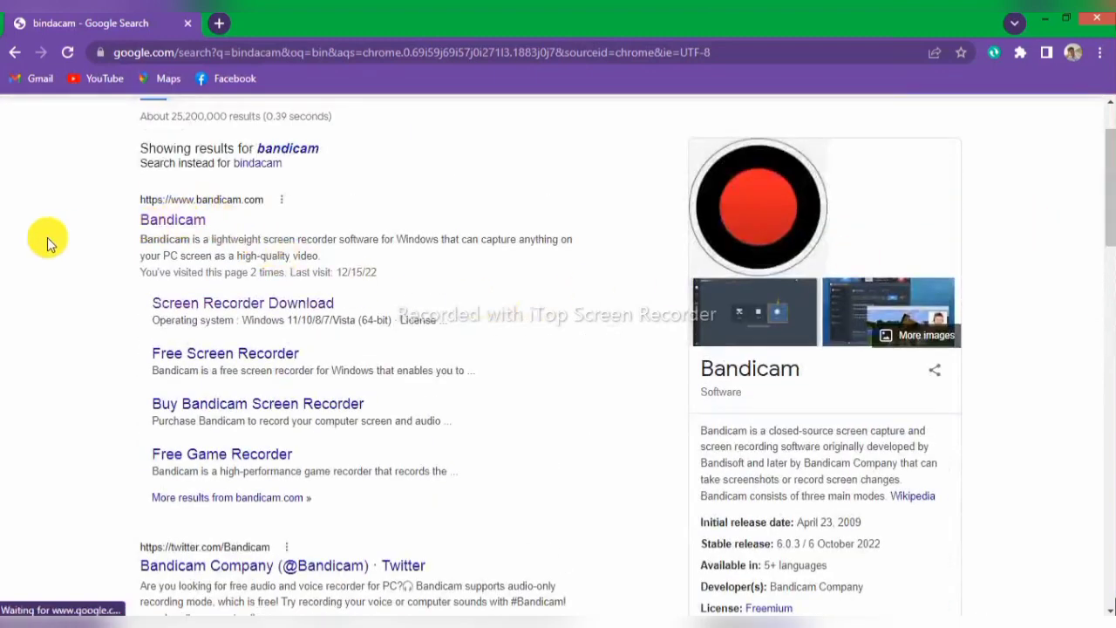
click(170, 231)
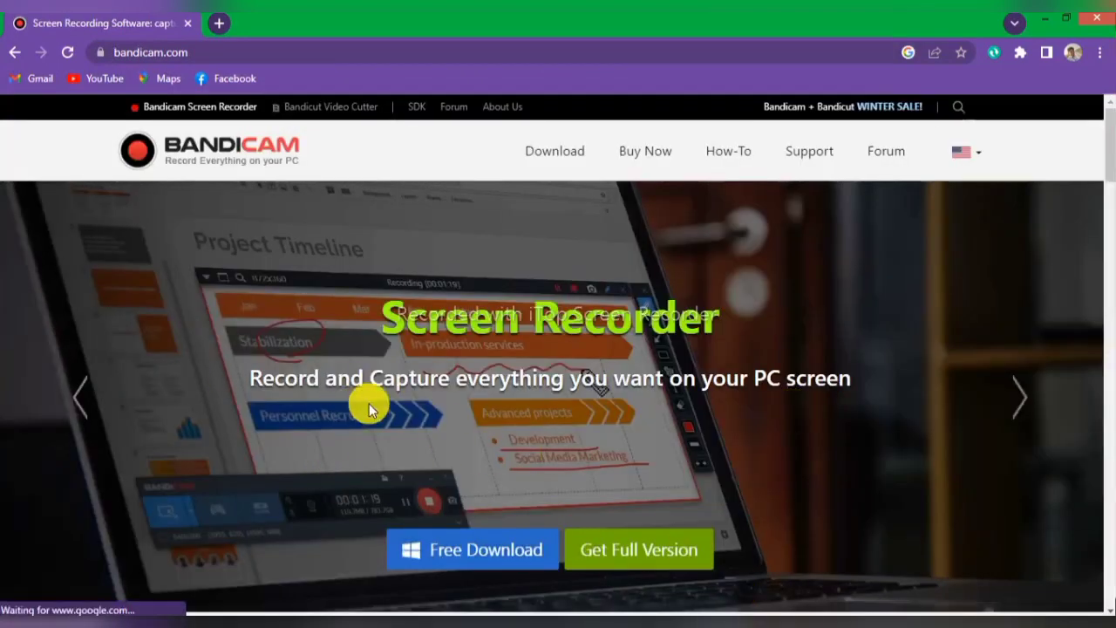
Go to the Bandicam Screen Recorder download page and start downloading the Windows installer
click(514, 546)
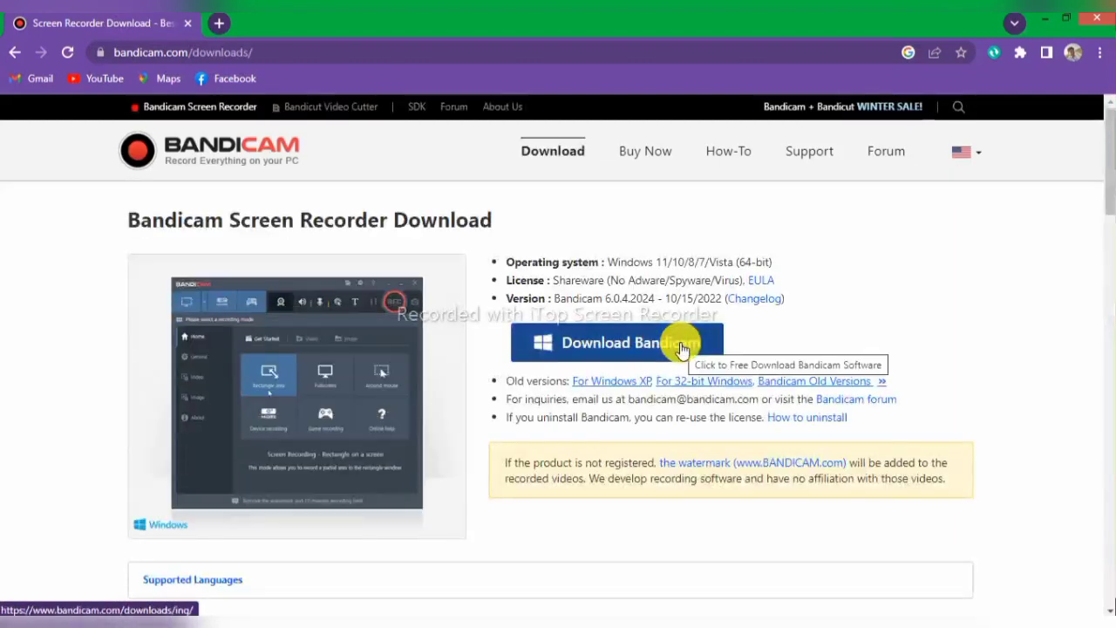
click(681, 349)
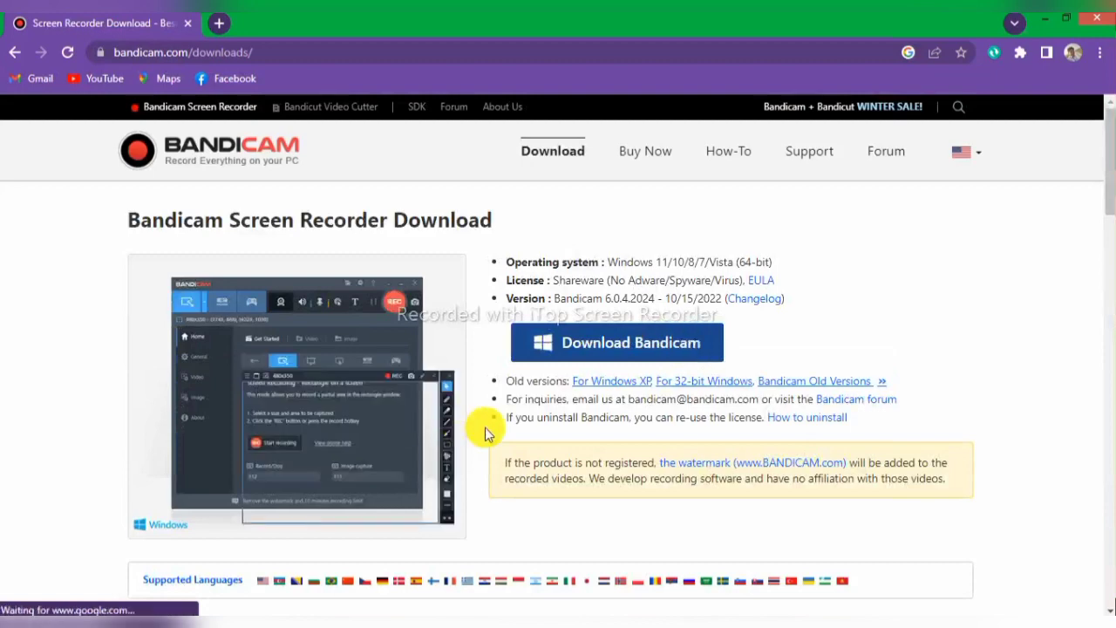
click(571, 351)
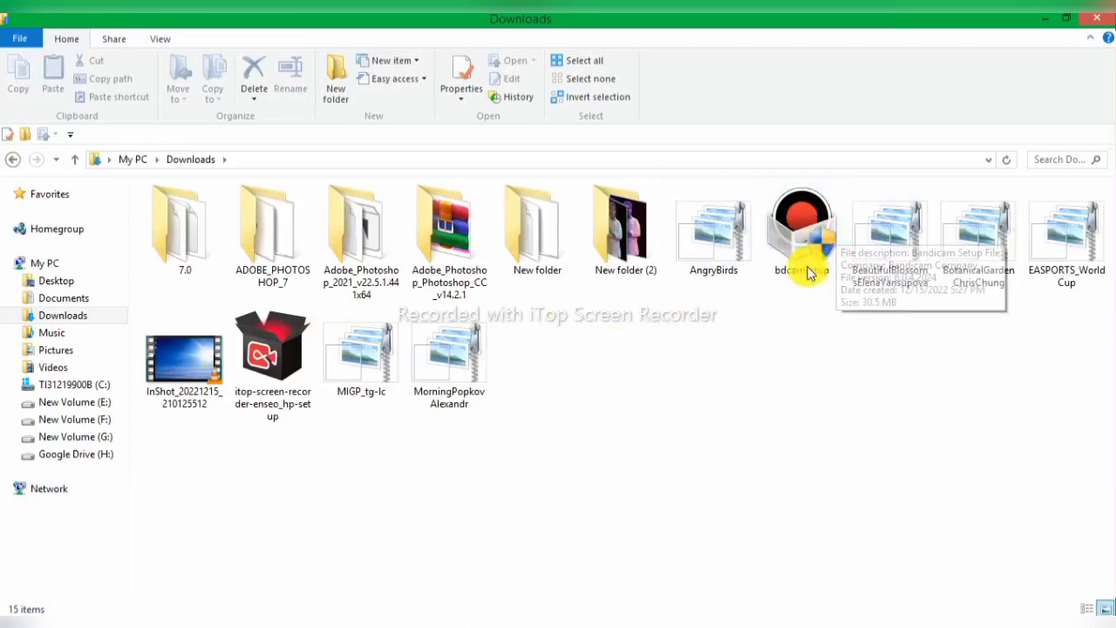
Run bdcamsetup from the Downloads folder with permission to make changes, and choose English as the installer language
double_click(802, 225)
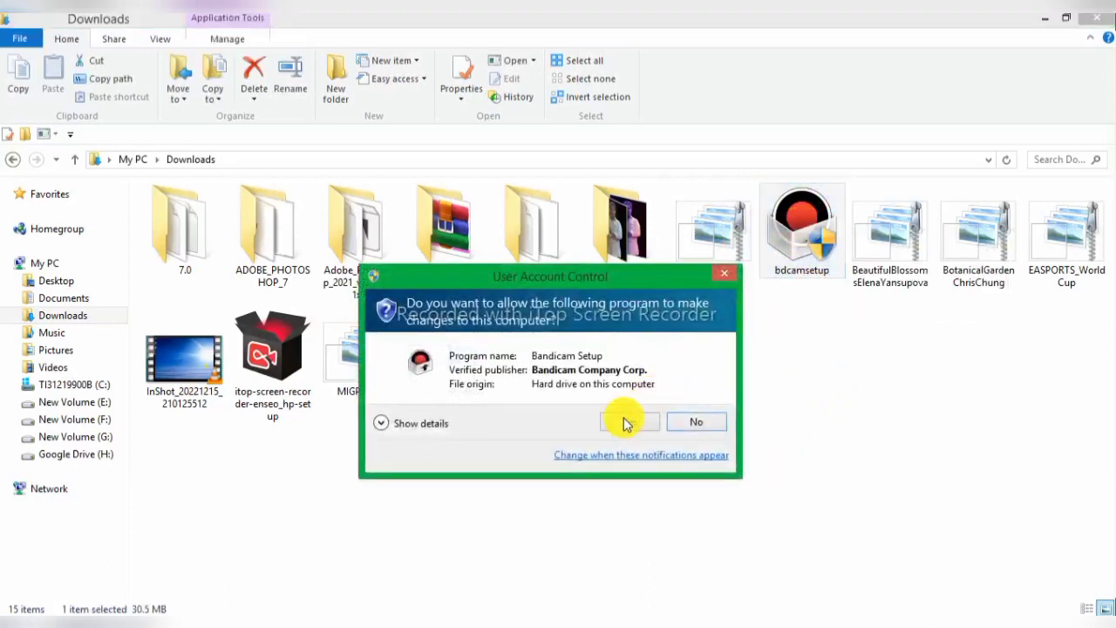
click(630, 420)
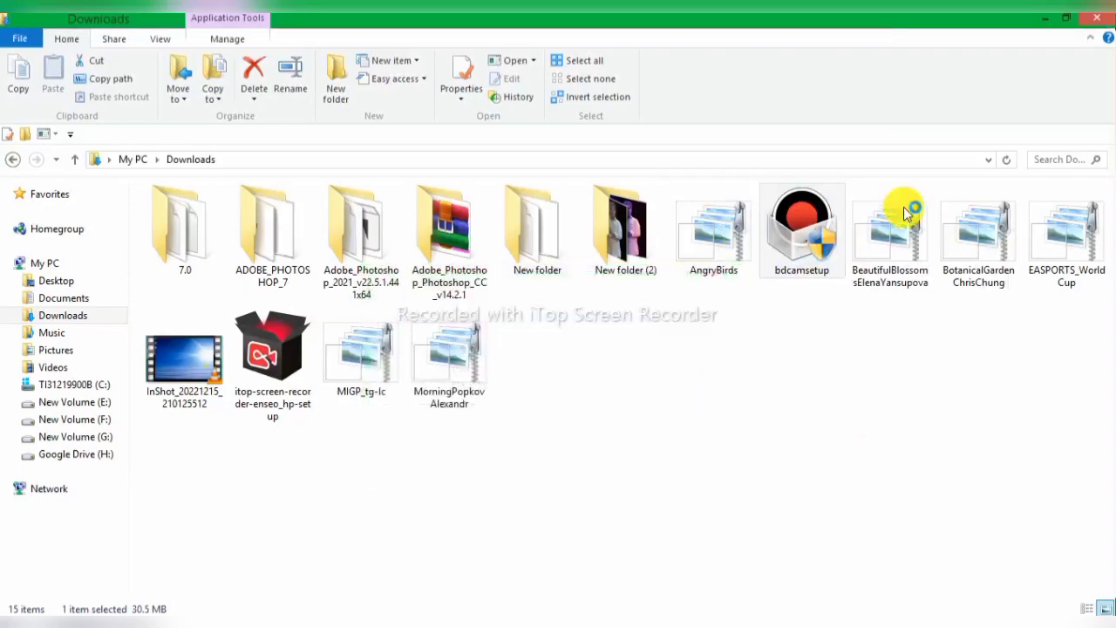
click(1044, 18)
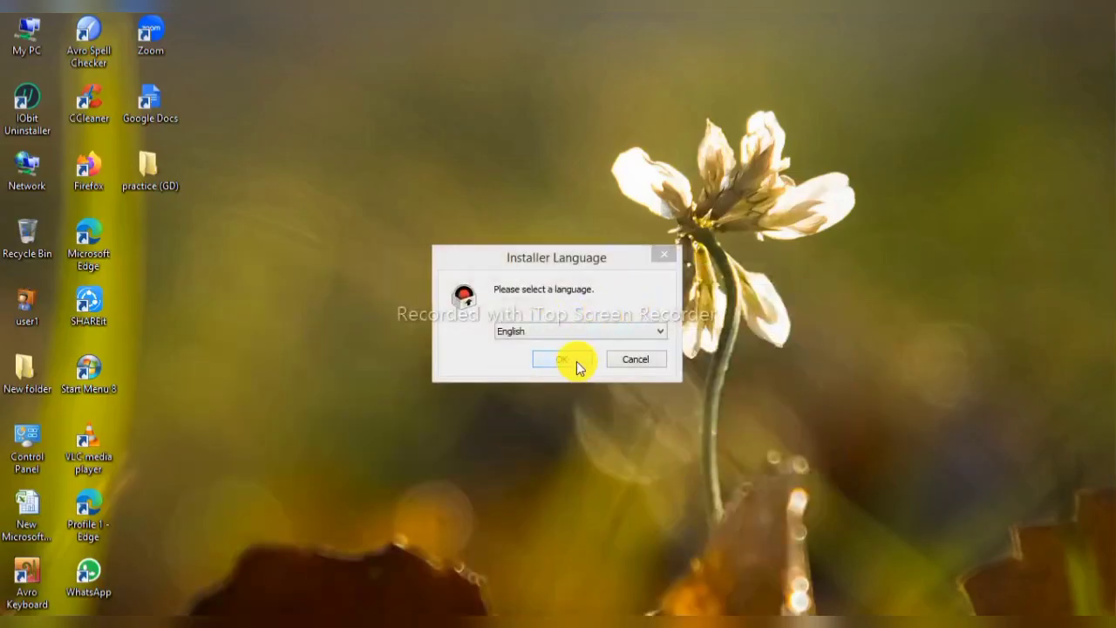
click(576, 361)
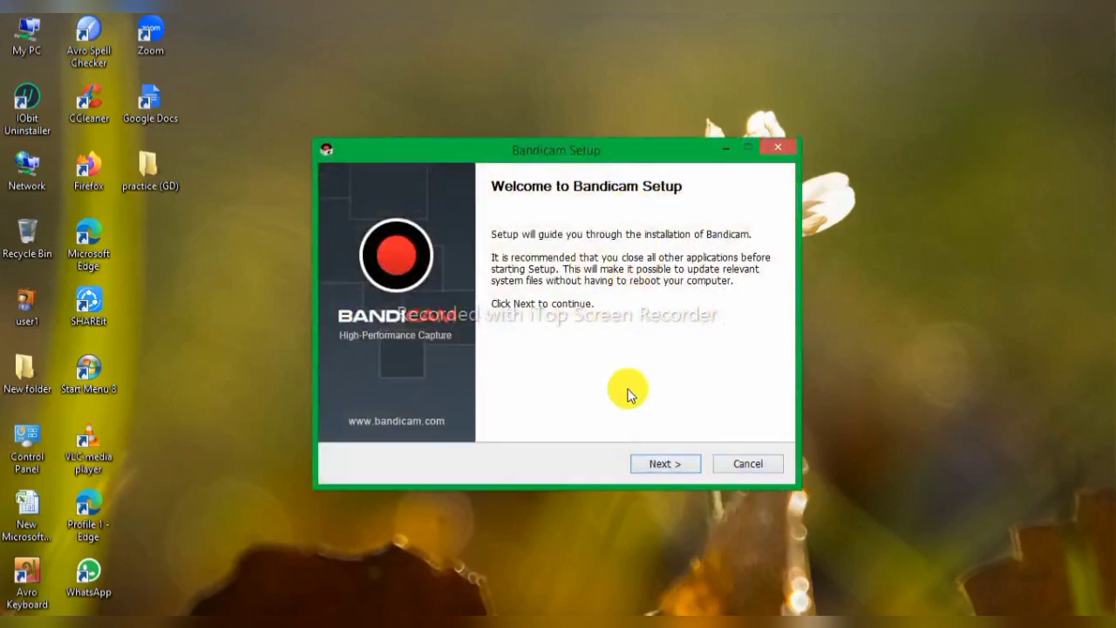
Accept the license agreement and install Bandicam with the General components into C:\Program Files\Bandicam
click(665, 464)
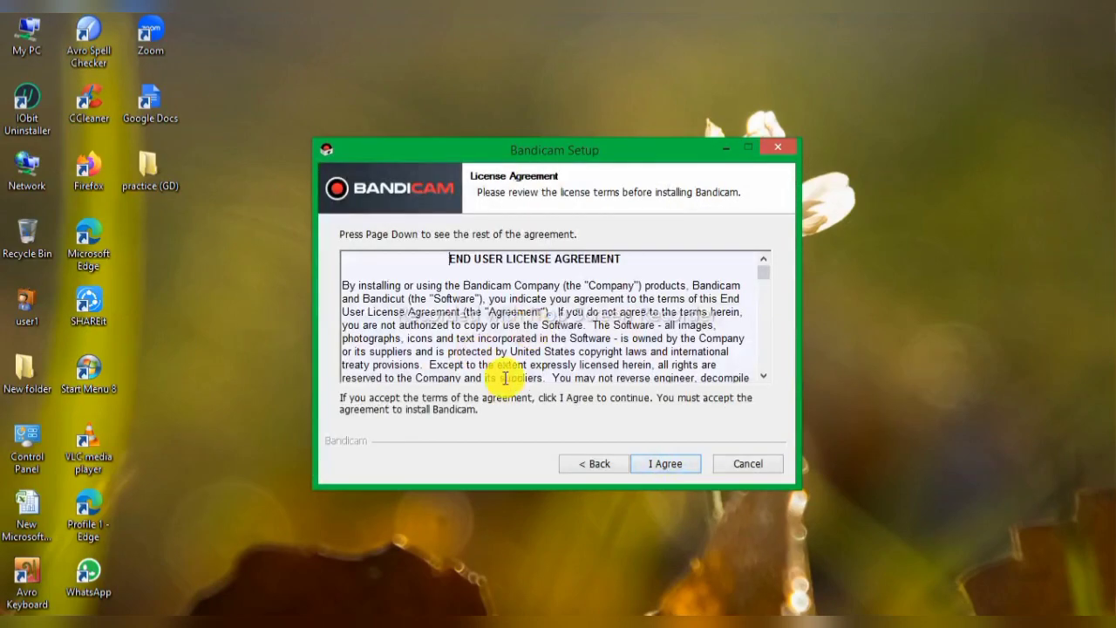
scroll(768, 301, down, 3)
drag(767, 301, 560, 374)
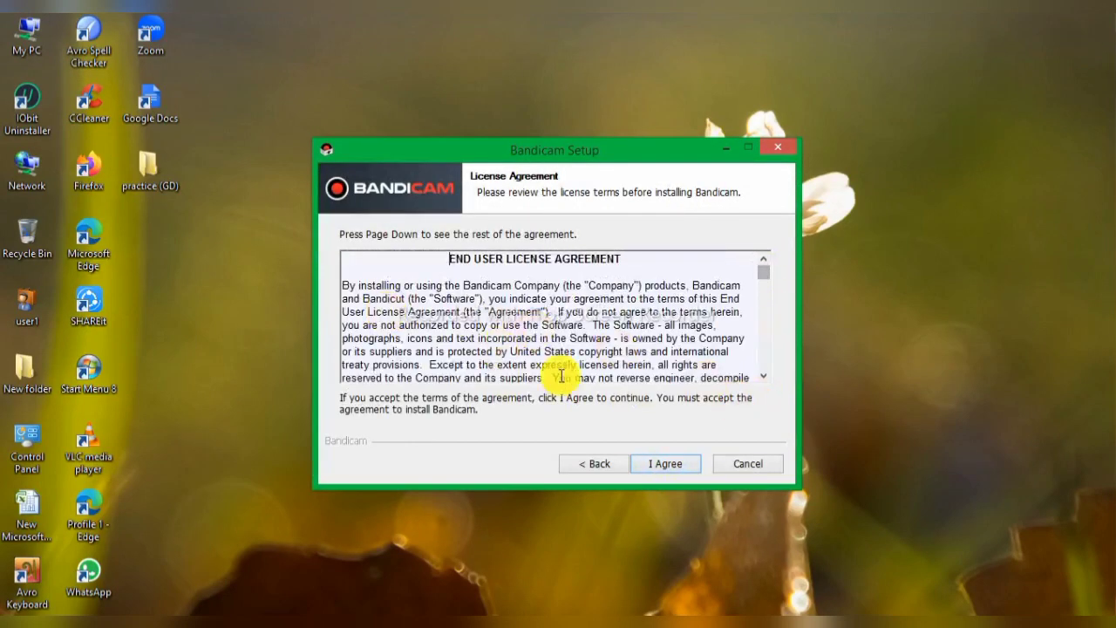
click(656, 462)
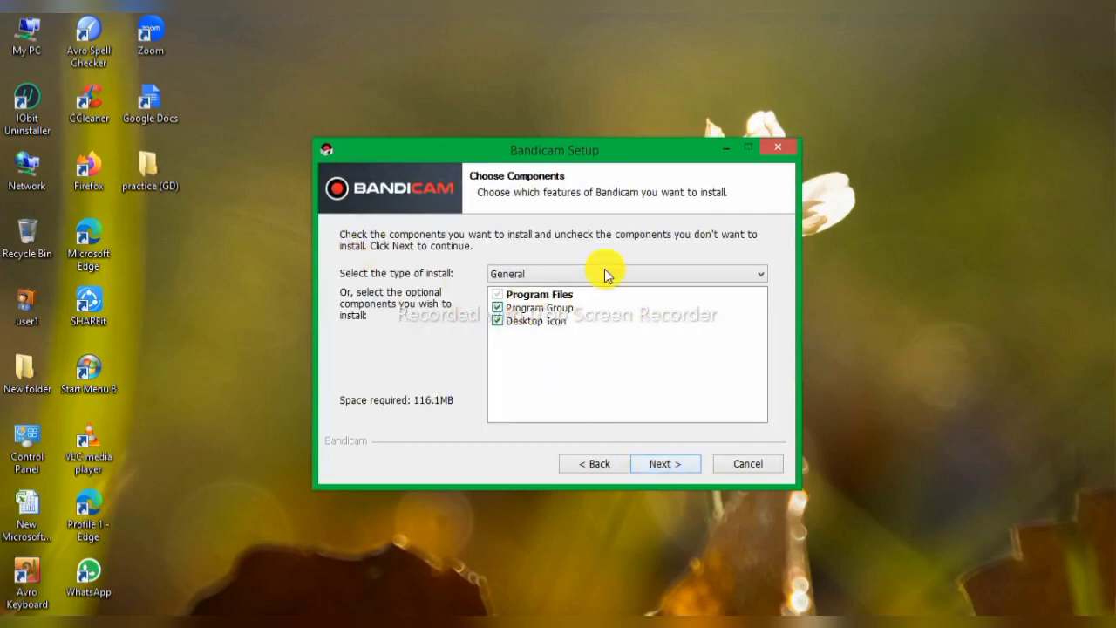
click(663, 471)
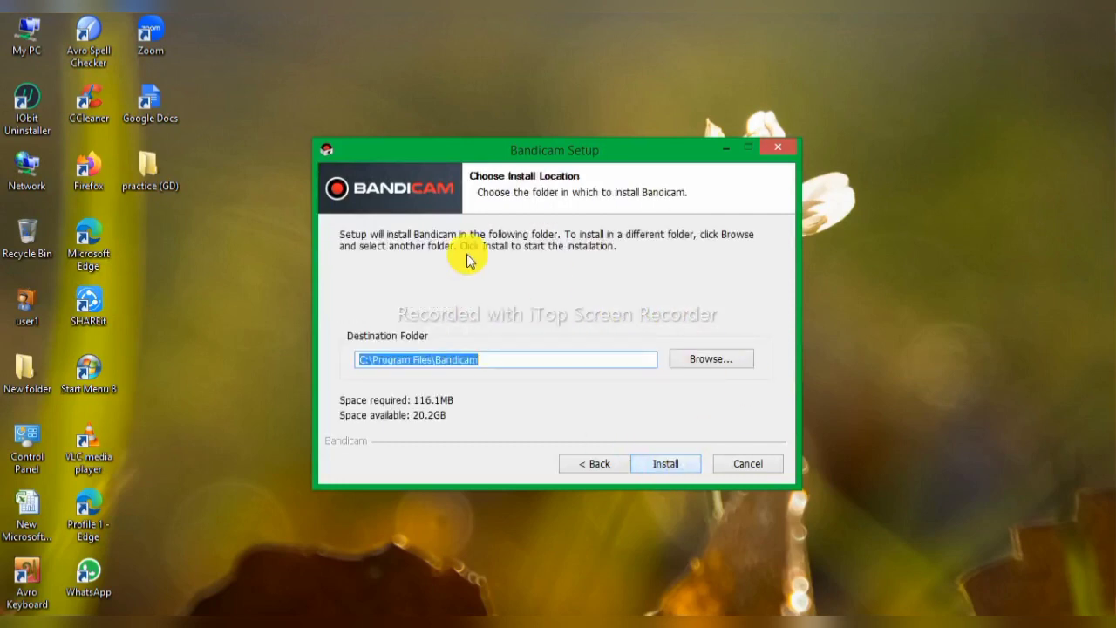
click(681, 467)
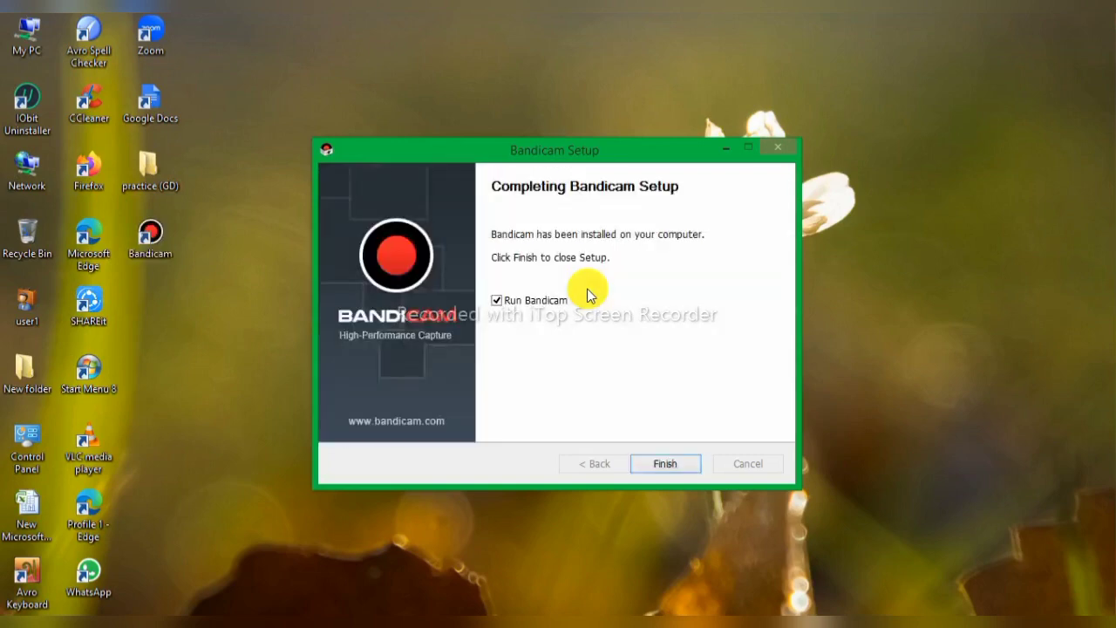
Finish the setup with Run Bandicam enabled, dismiss the Intel Quick Sync Video offer, and leave only the Bandicam window on the desktop
click(668, 465)
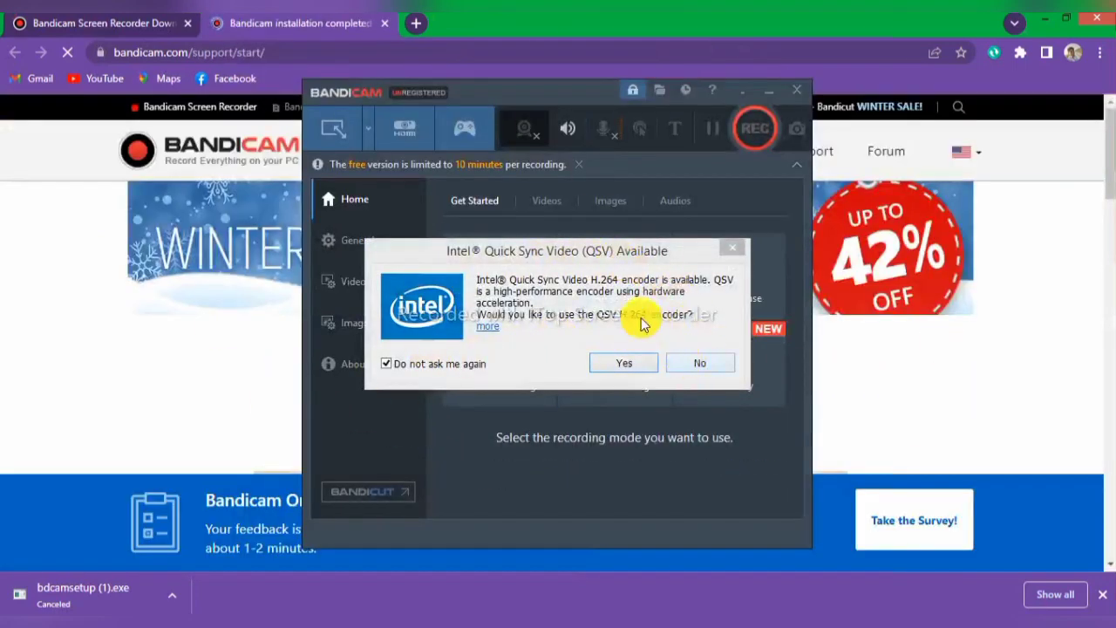
click(729, 247)
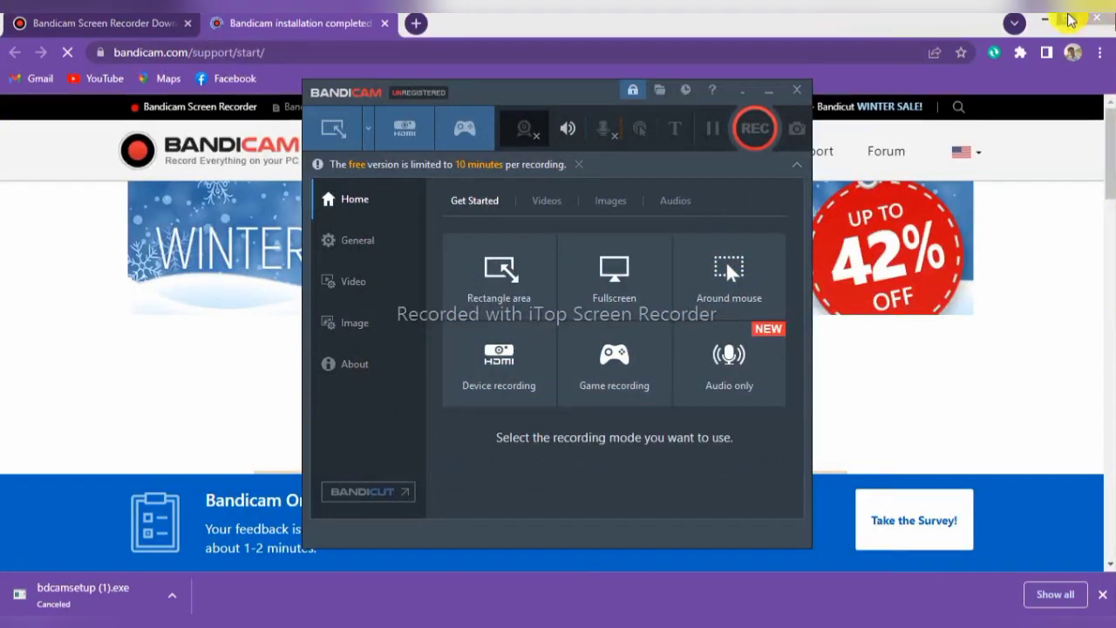
click(1046, 19)
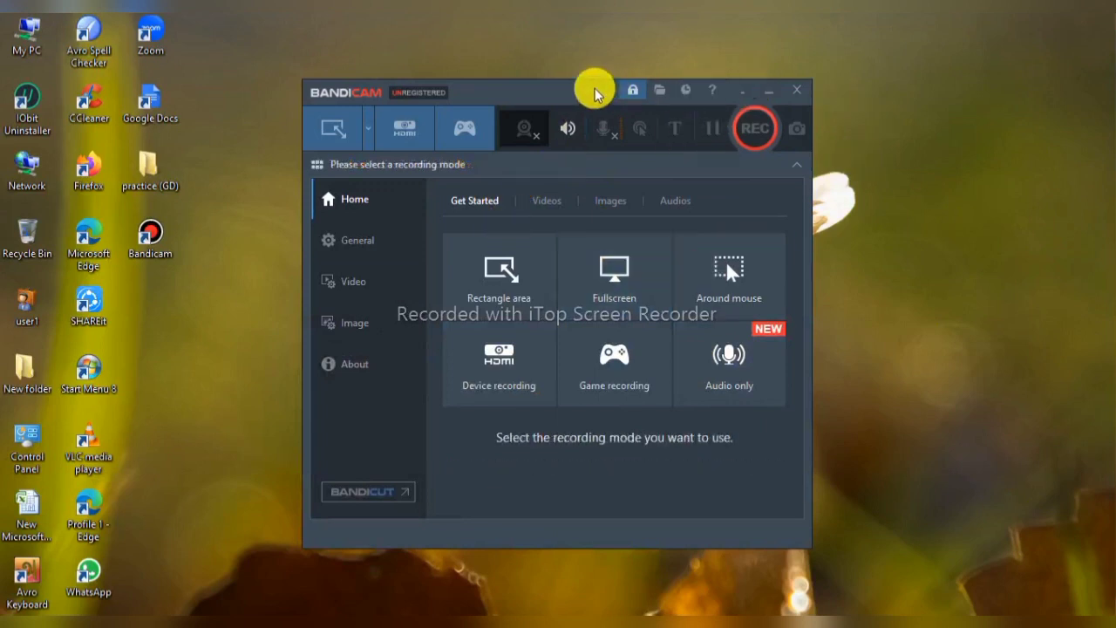
drag(555, 92, 572, 59)
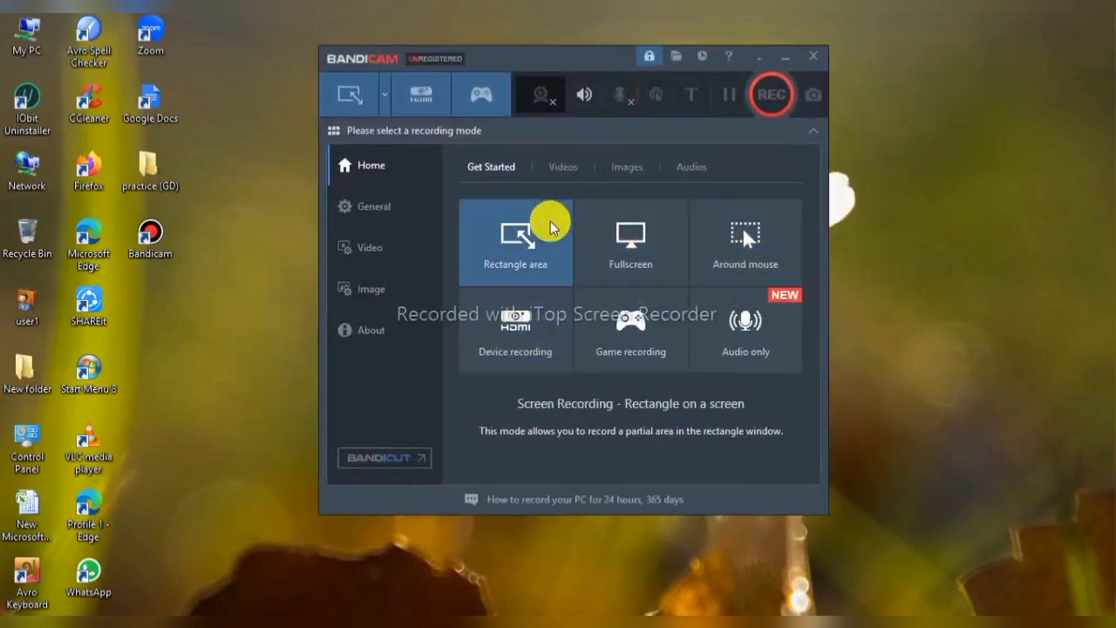
Review Bandicam's general options and video recording settings
click(369, 209)
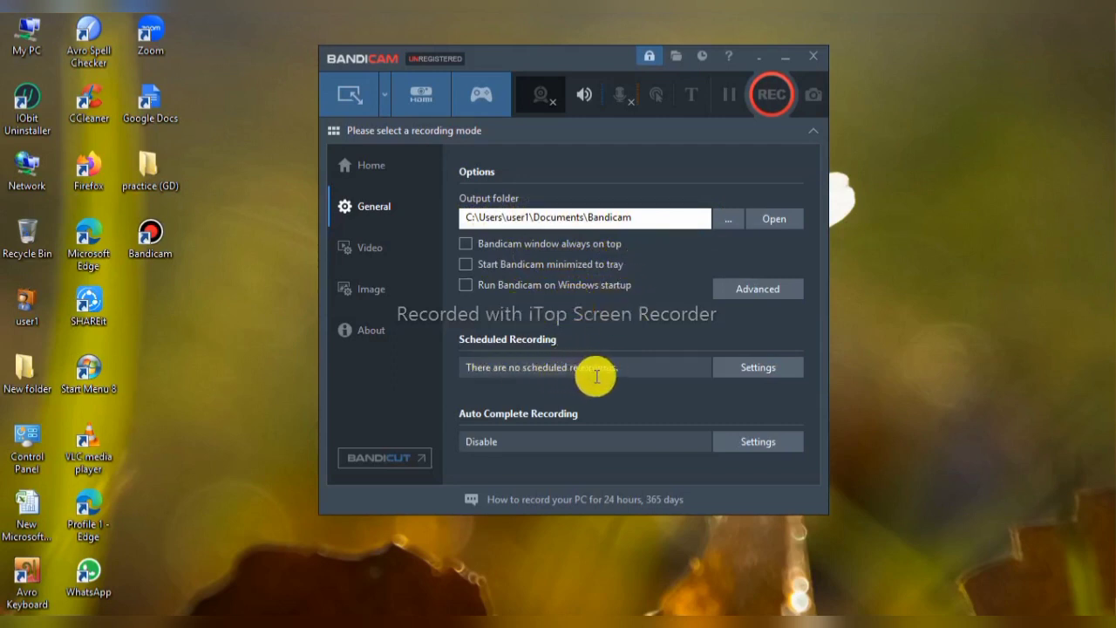
click(395, 252)
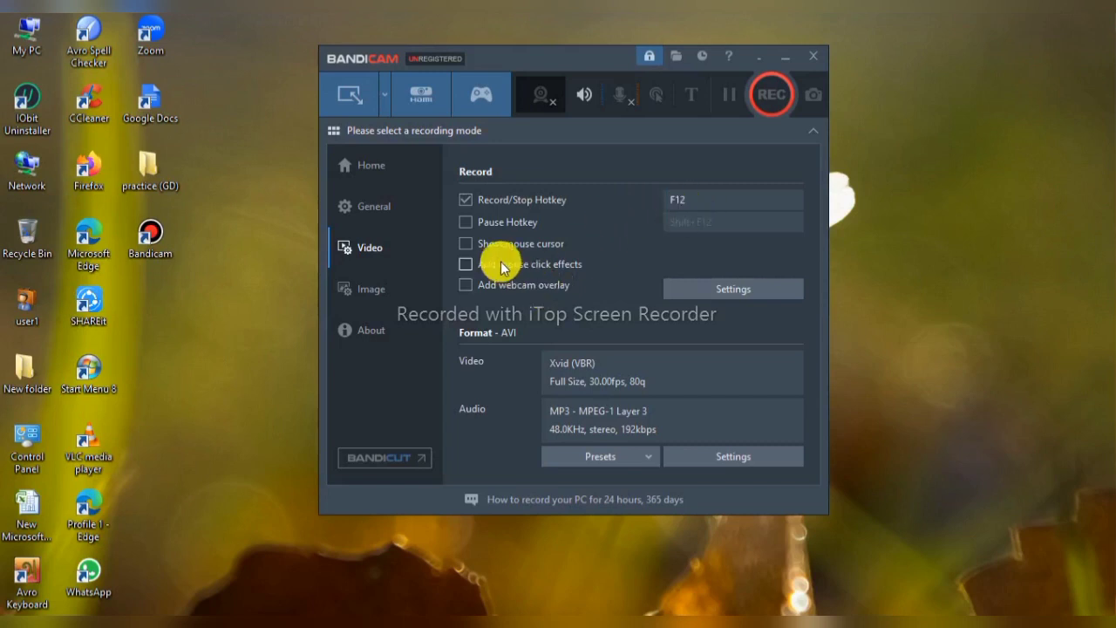
click(466, 221)
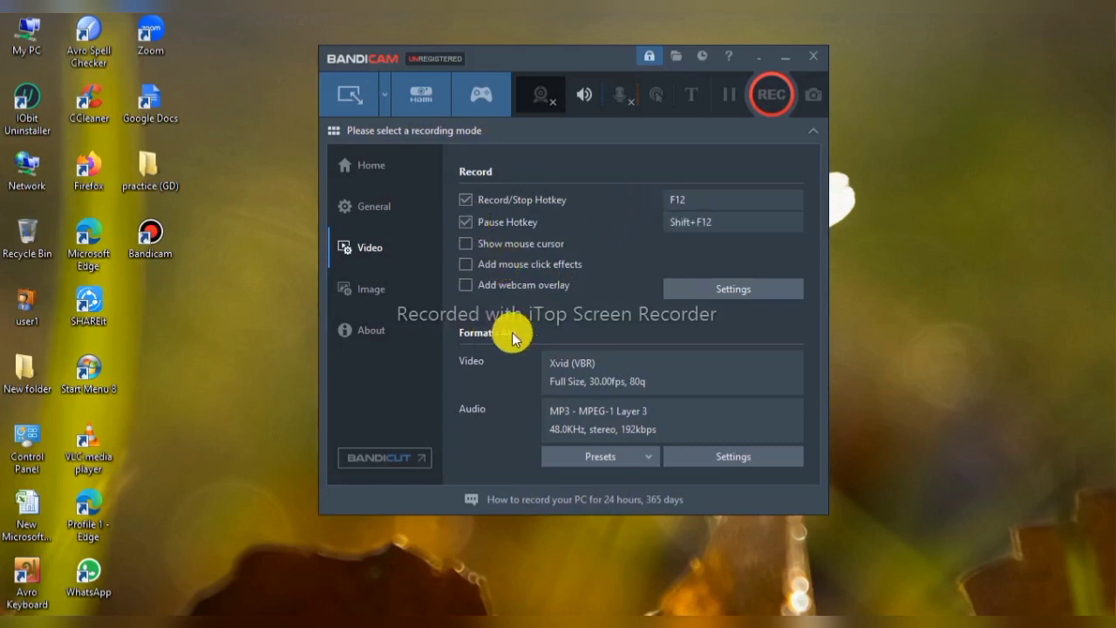
click(719, 224)
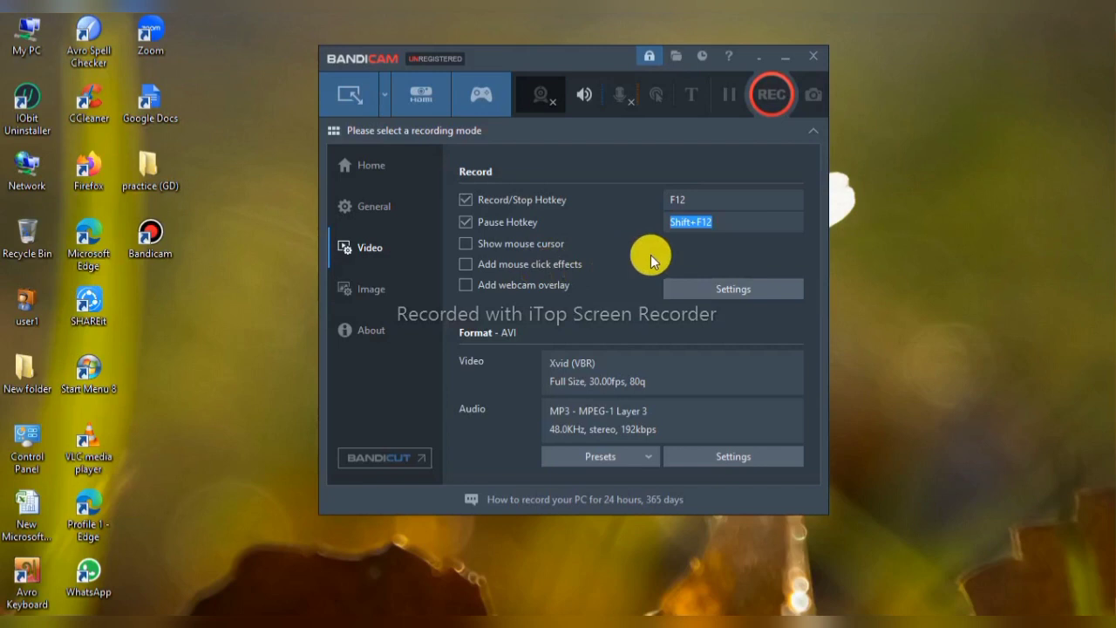
click(468, 223)
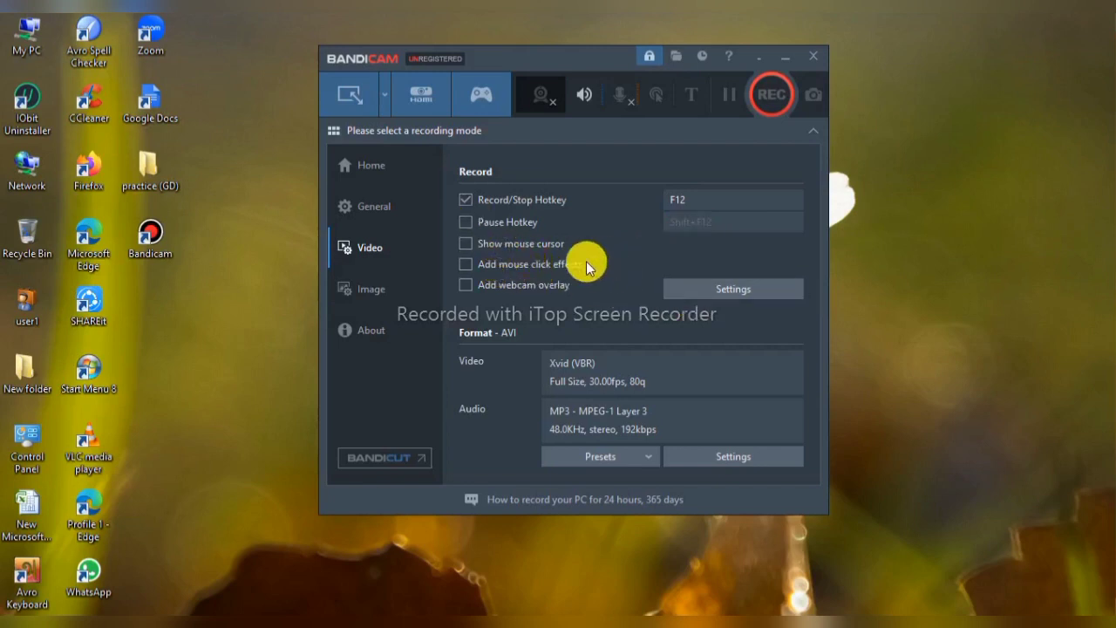
Enable mouse click effects for video recordings and show the image capture settings
click(466, 263)
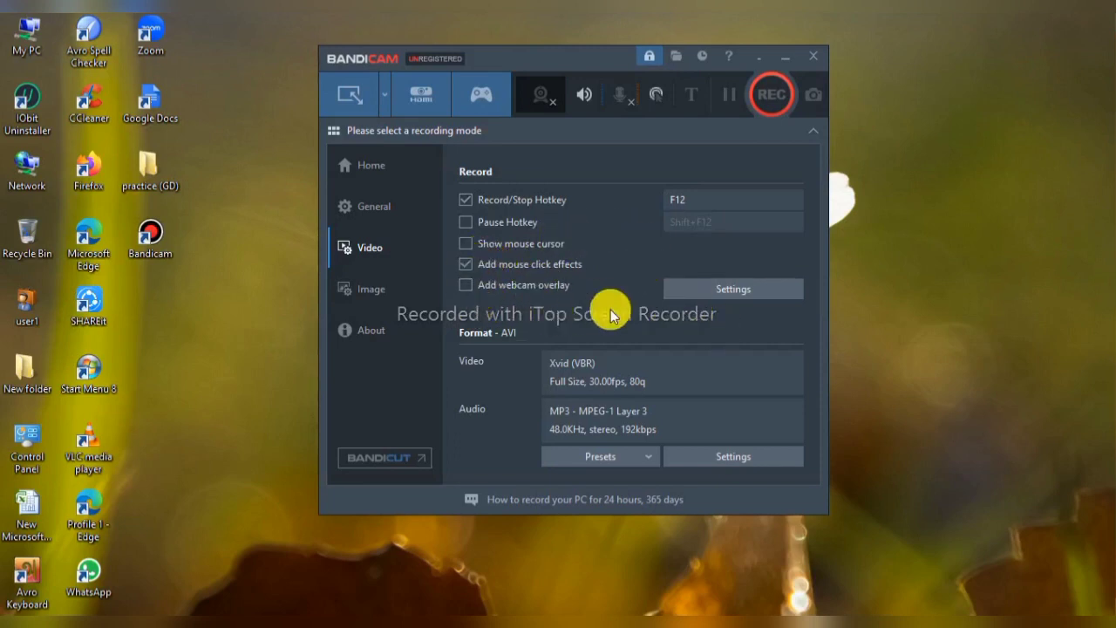
click(406, 294)
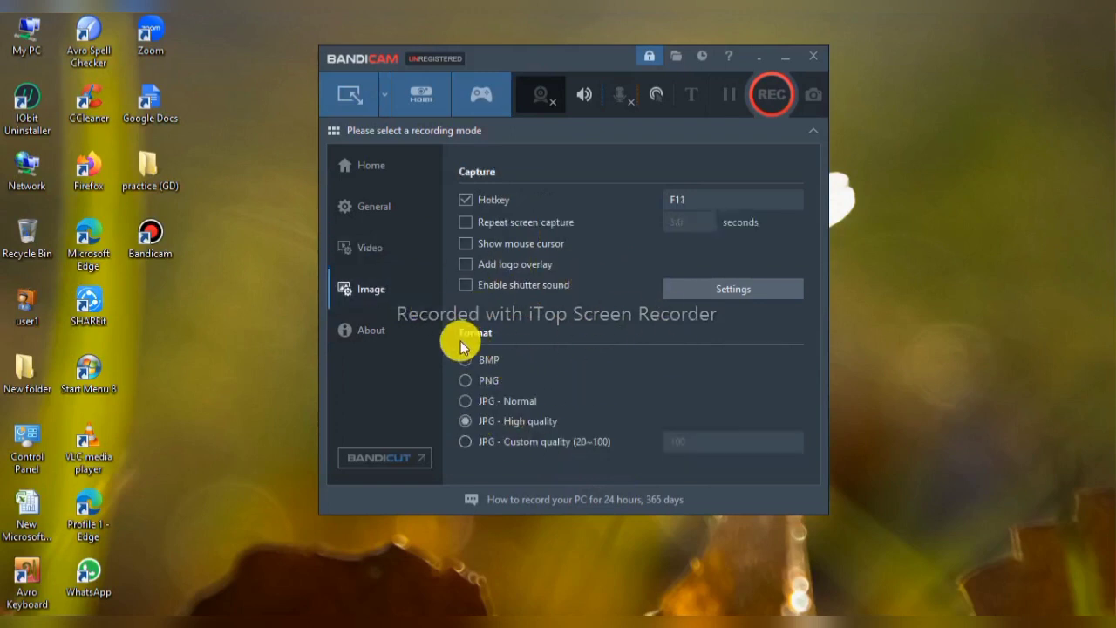
Show Bandicam's About page, and set the mouse effect colors to a red shade for left clicks and blue for right clicks
click(374, 333)
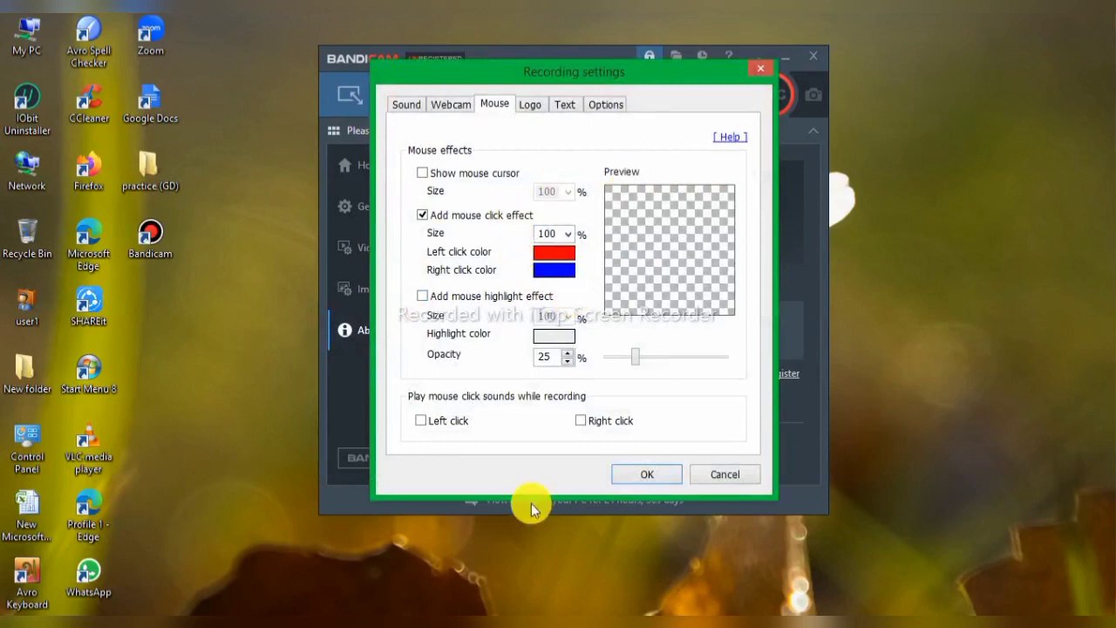
click(553, 252)
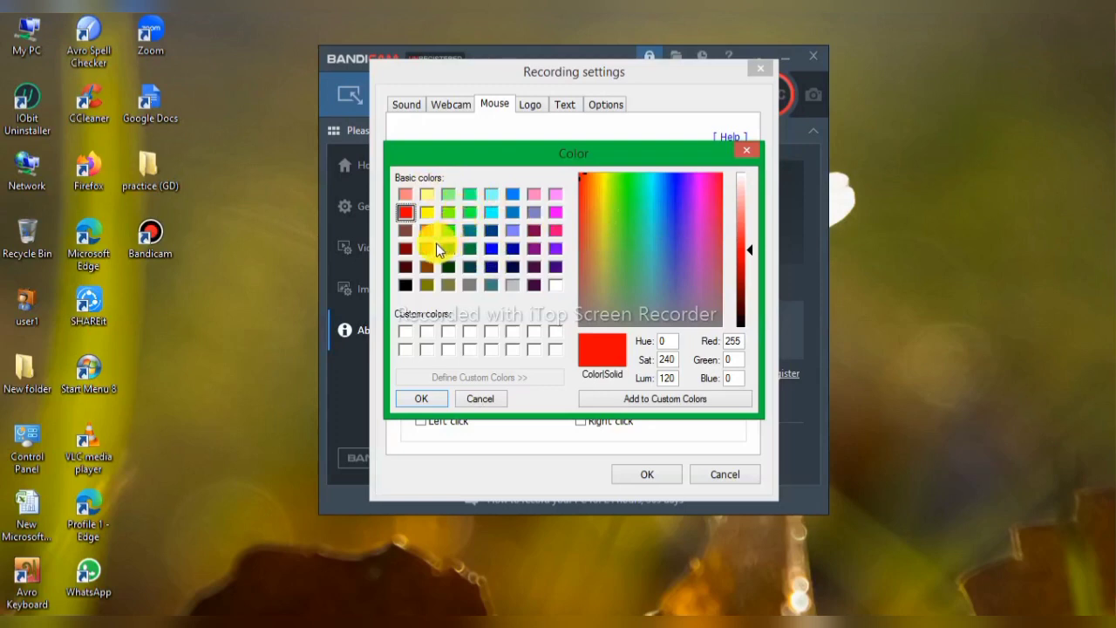
drag(656, 244, 722, 178)
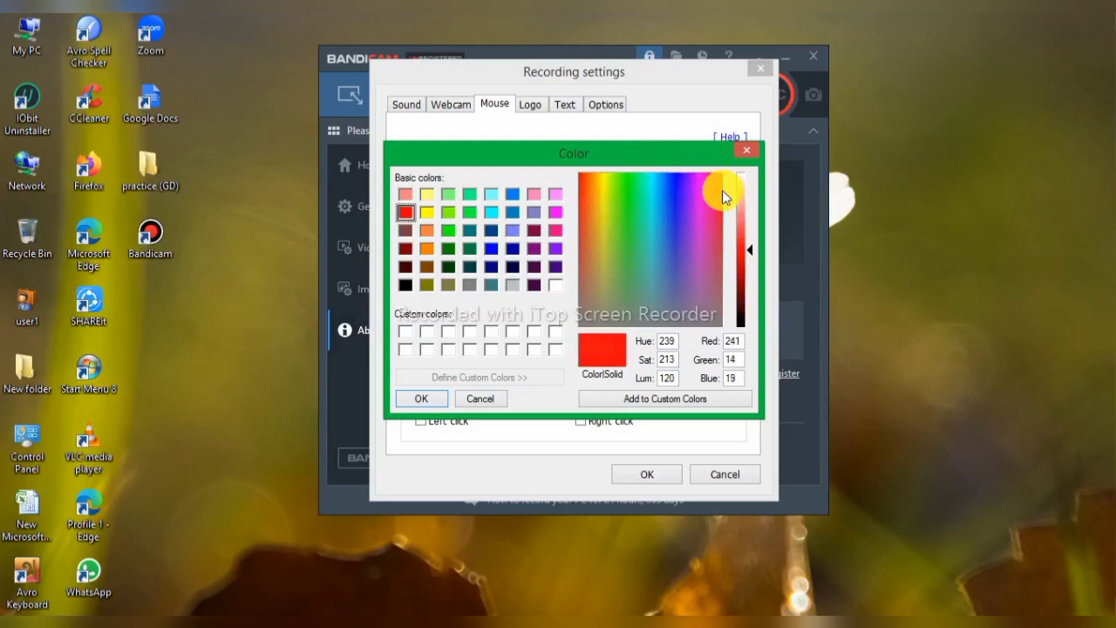
click(433, 406)
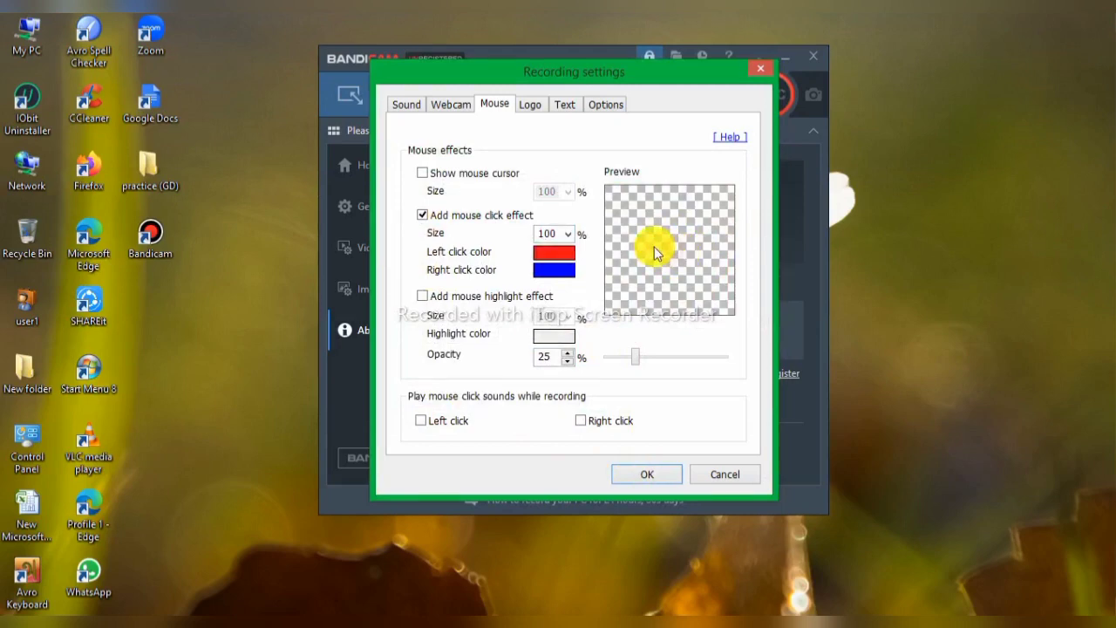
click(550, 268)
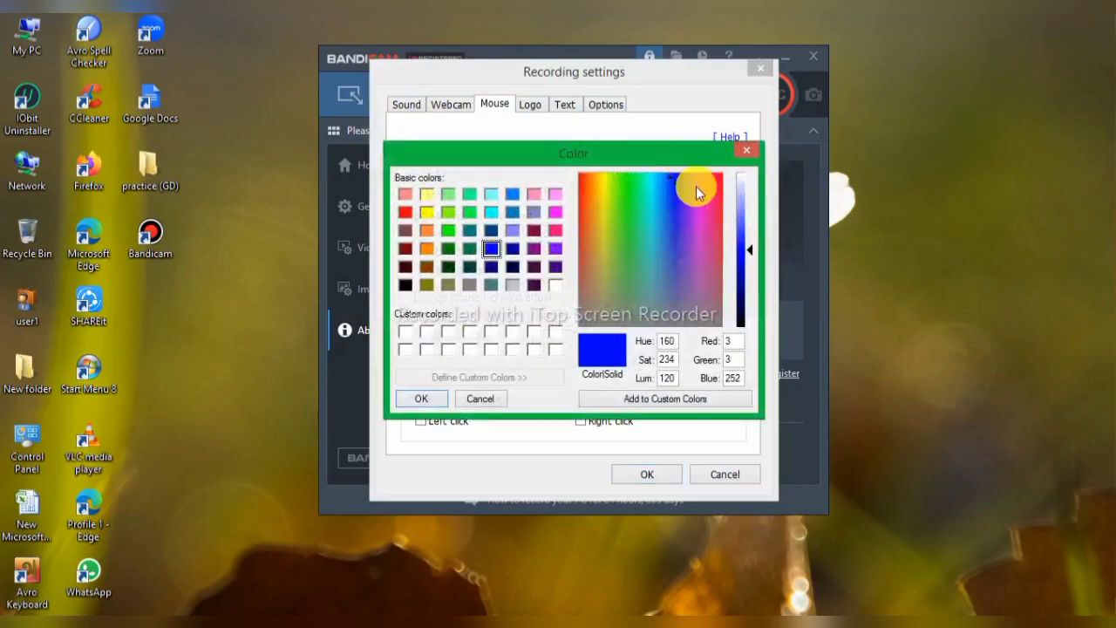
click(422, 399)
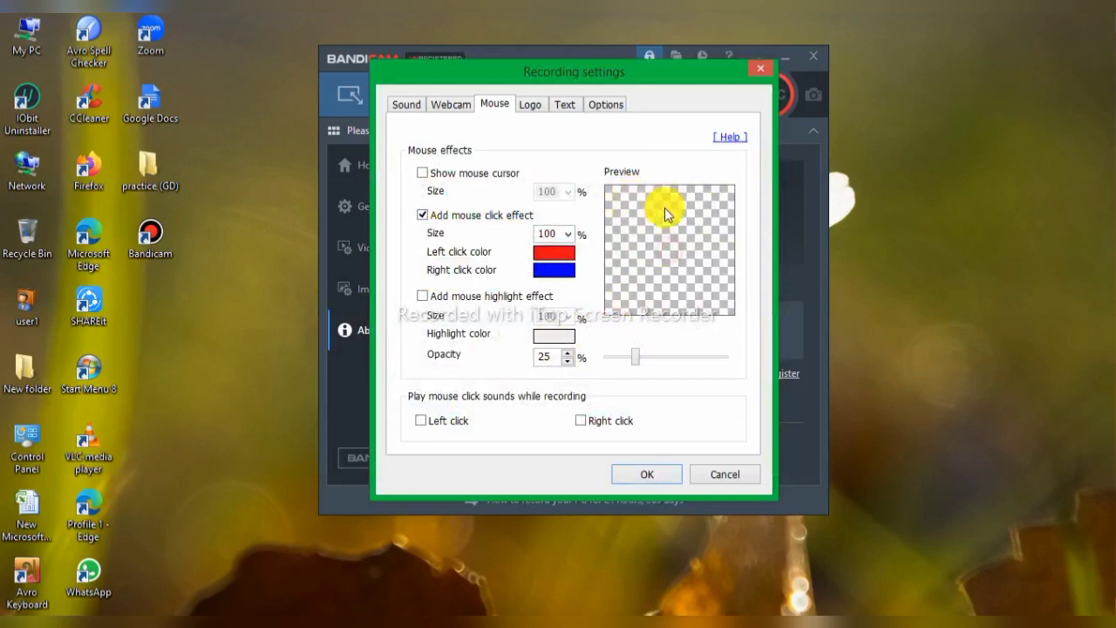
Enable the mouse highlight effect, adjust its opacity, and apply the mouse effect settings
click(422, 296)
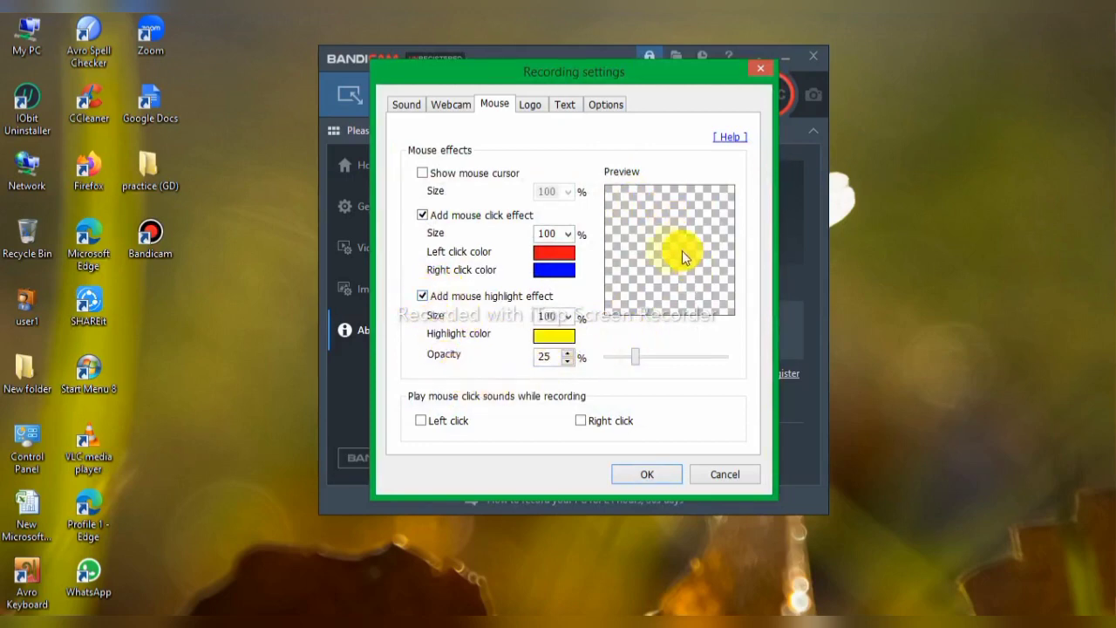
drag(634, 348, 687, 361)
click(644, 478)
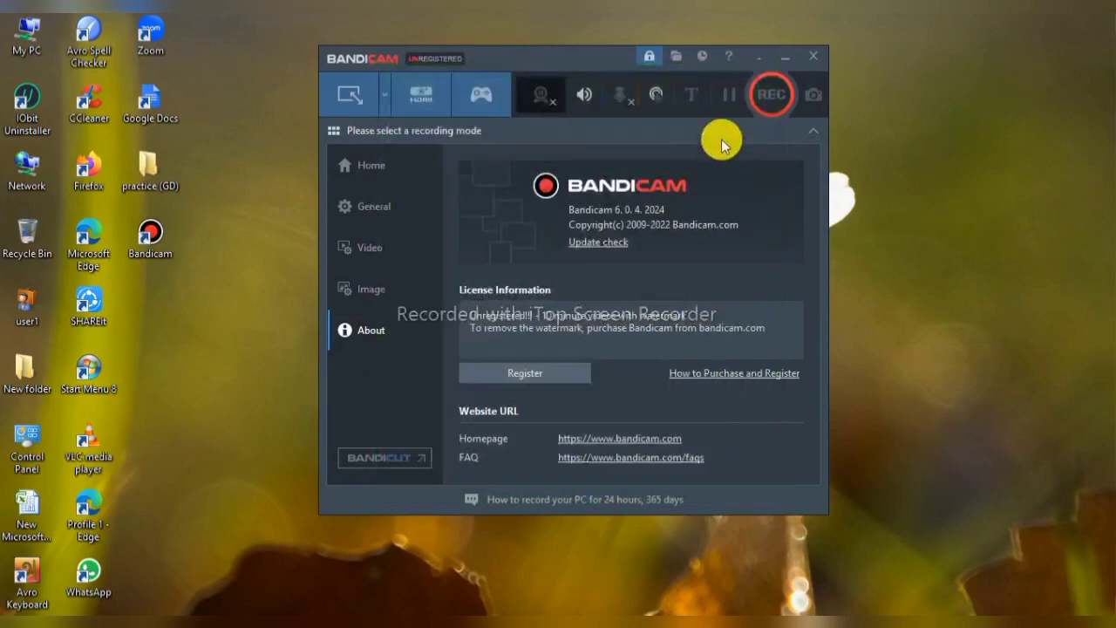
Start a video text overlay with the placeholder text aligned to the top center, size 21 and margin 20.0
click(693, 96)
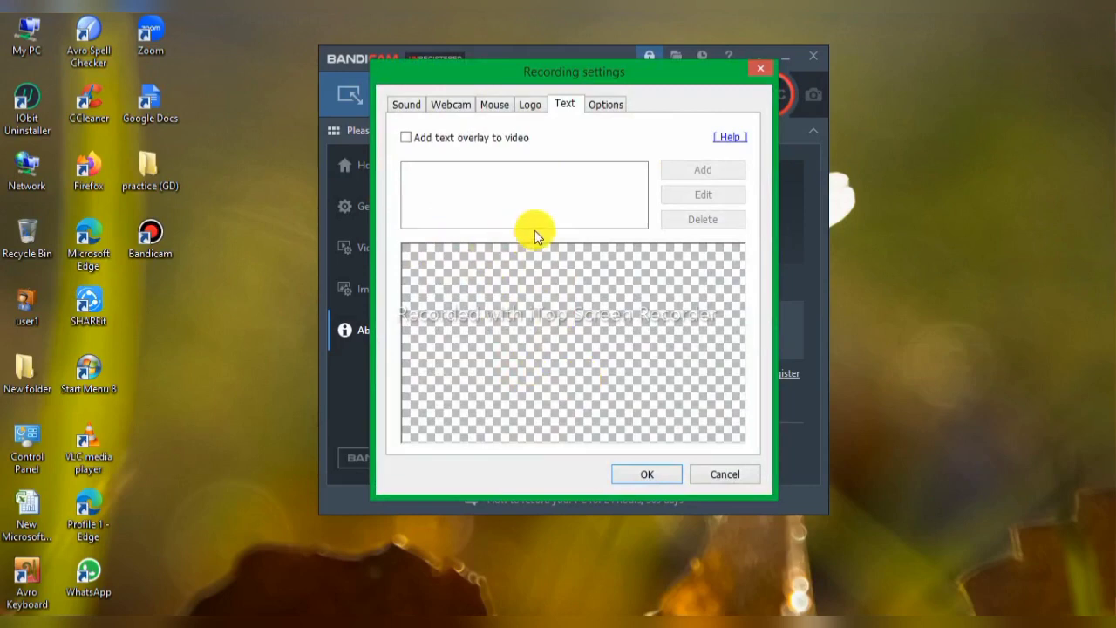
click(406, 138)
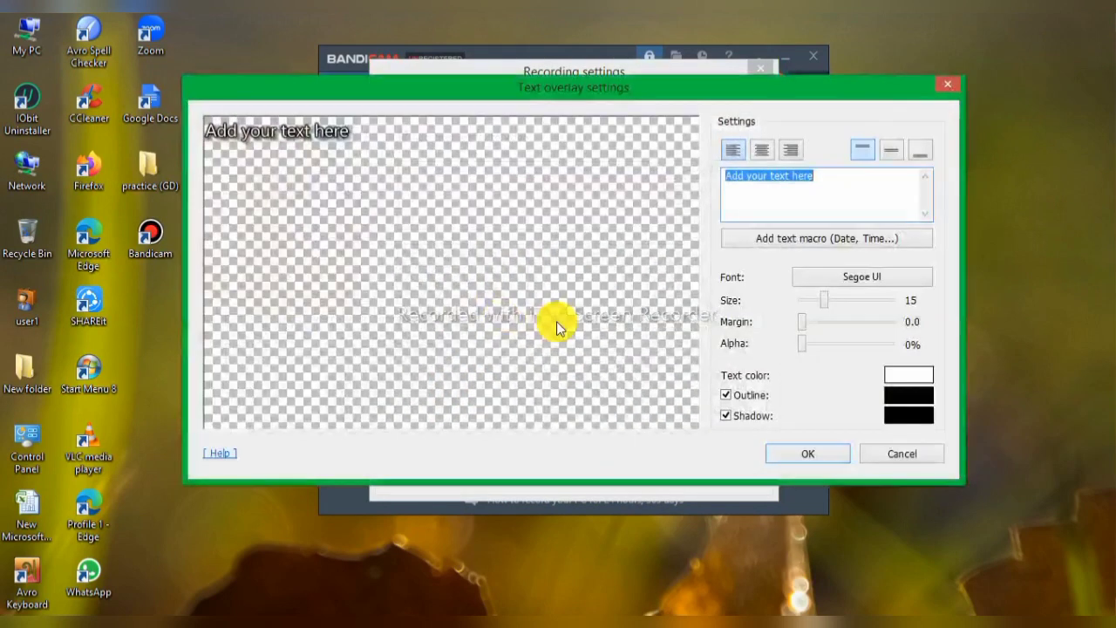
click(838, 192)
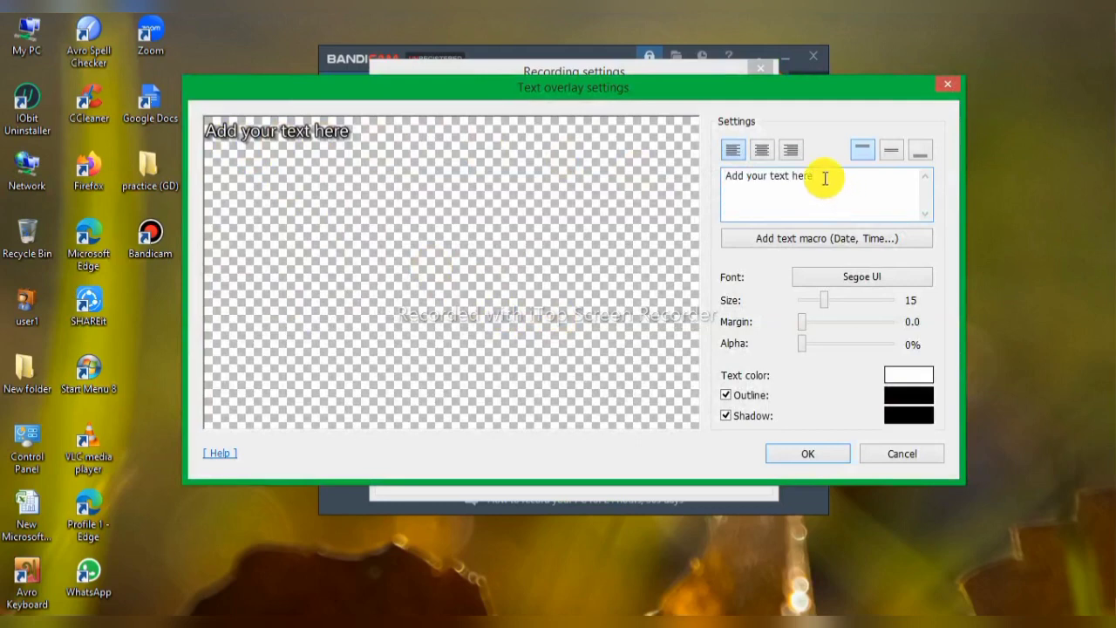
click(890, 152)
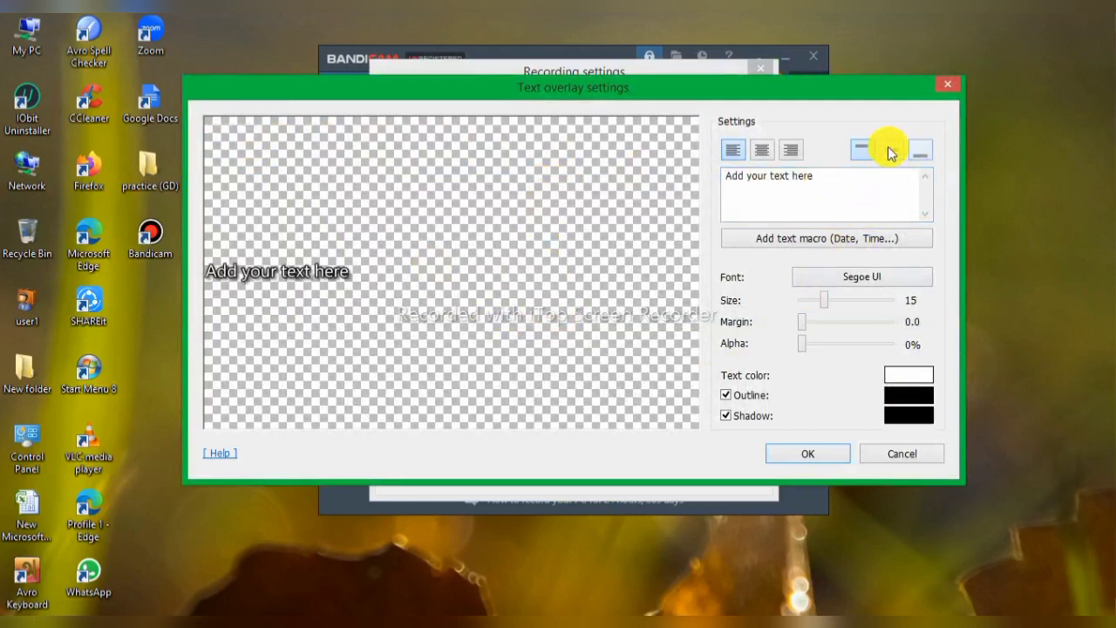
click(763, 151)
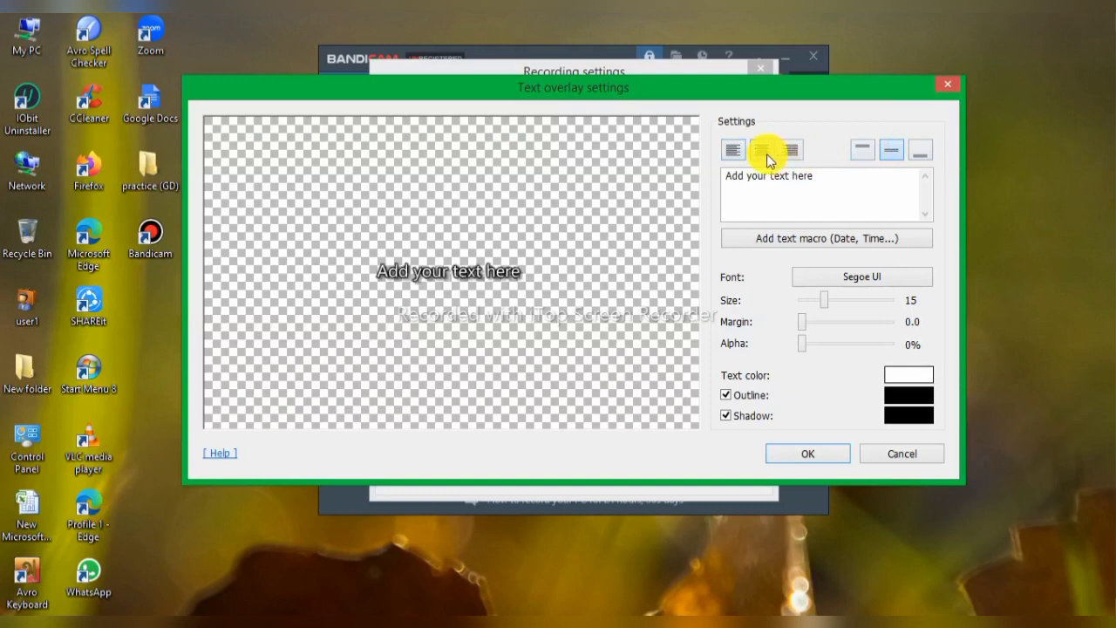
click(920, 152)
click(861, 150)
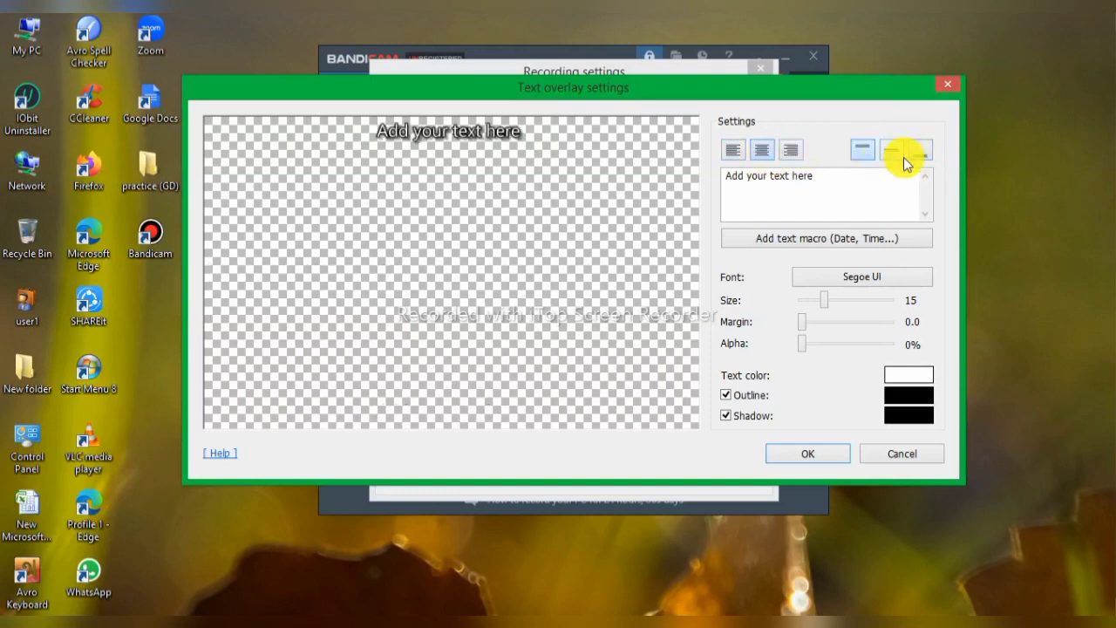
drag(824, 300, 902, 319)
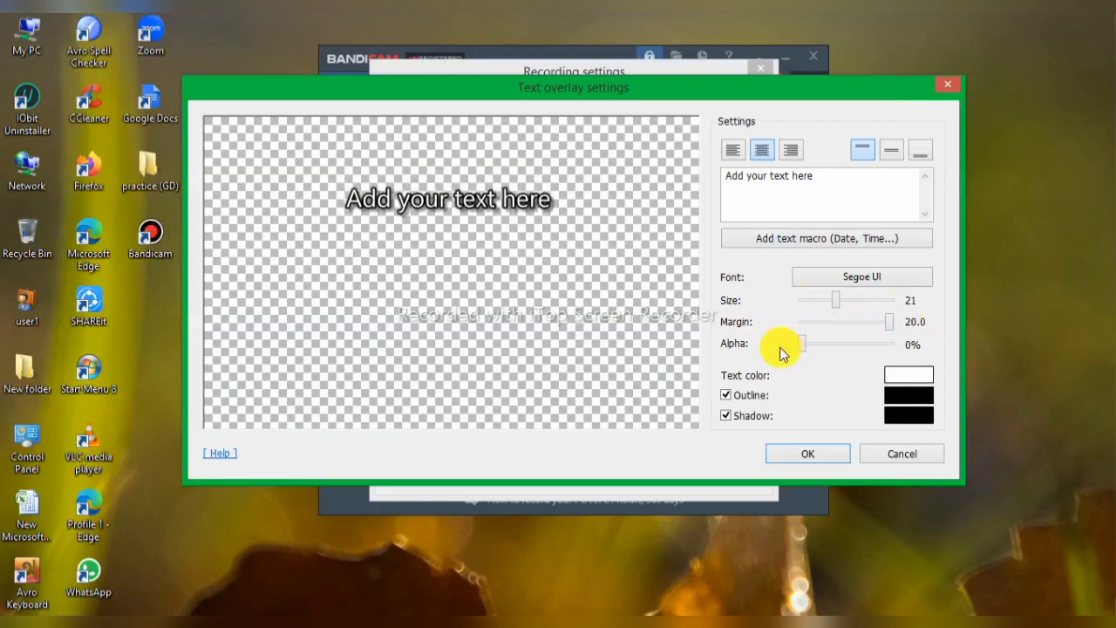
mouse_move(810, 336)
mouse_down()
mouse_move(869, 342)
mouse_move(755, 324)
mouse_move(849, 324)
mouse_move(799, 331)
mouse_up()
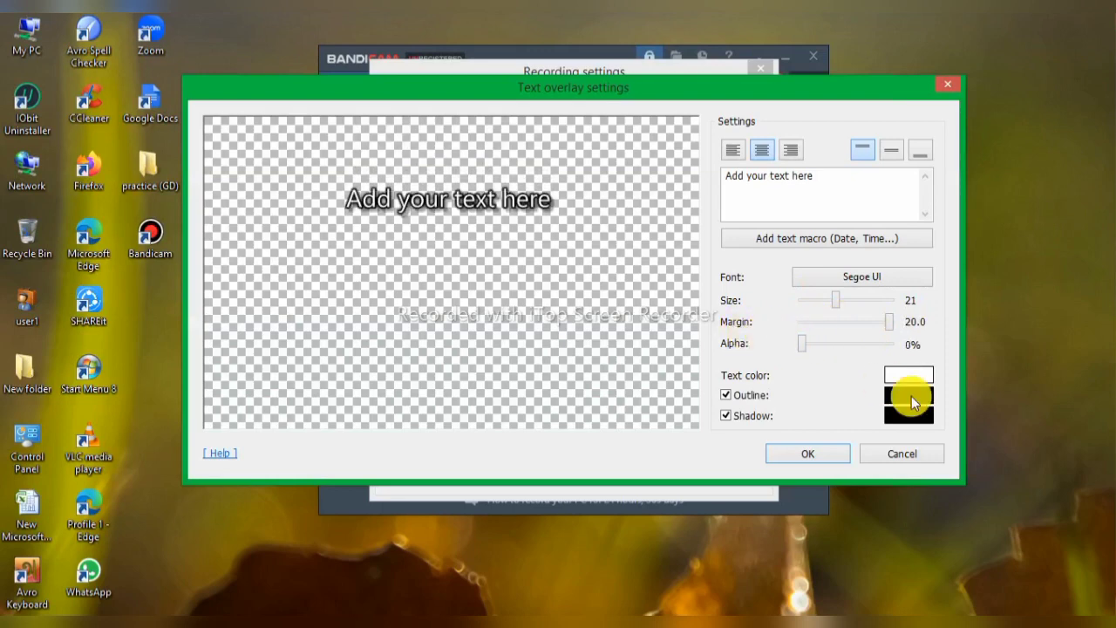
Try other outline and shadow colors for the overlay text, and close the recording settings without adding the overlay
click(909, 396)
click(630, 231)
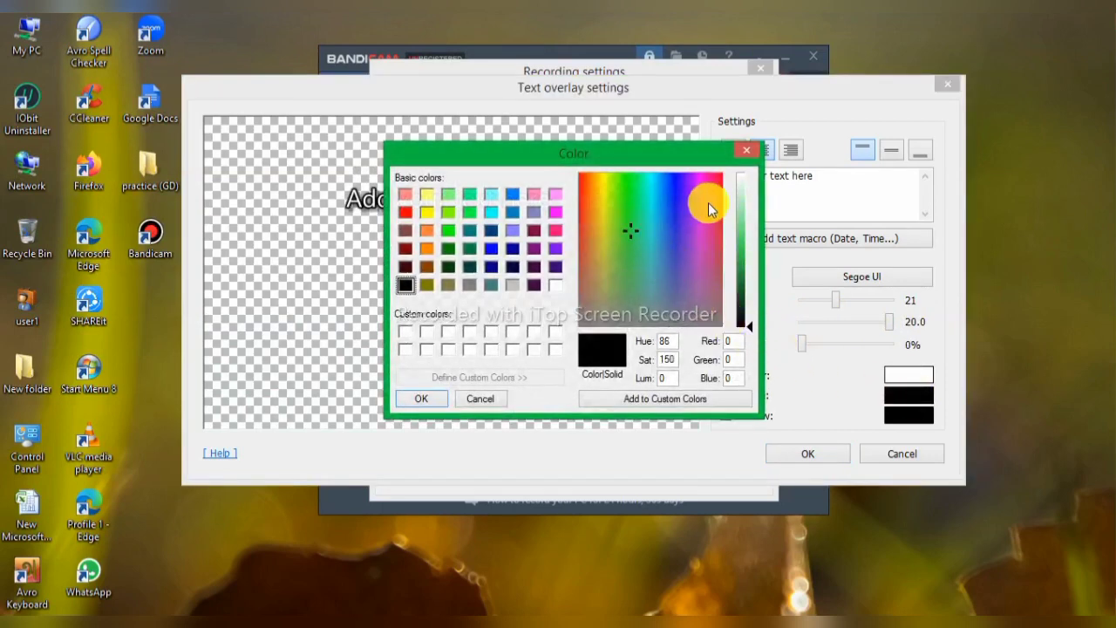
drag(661, 261, 682, 180)
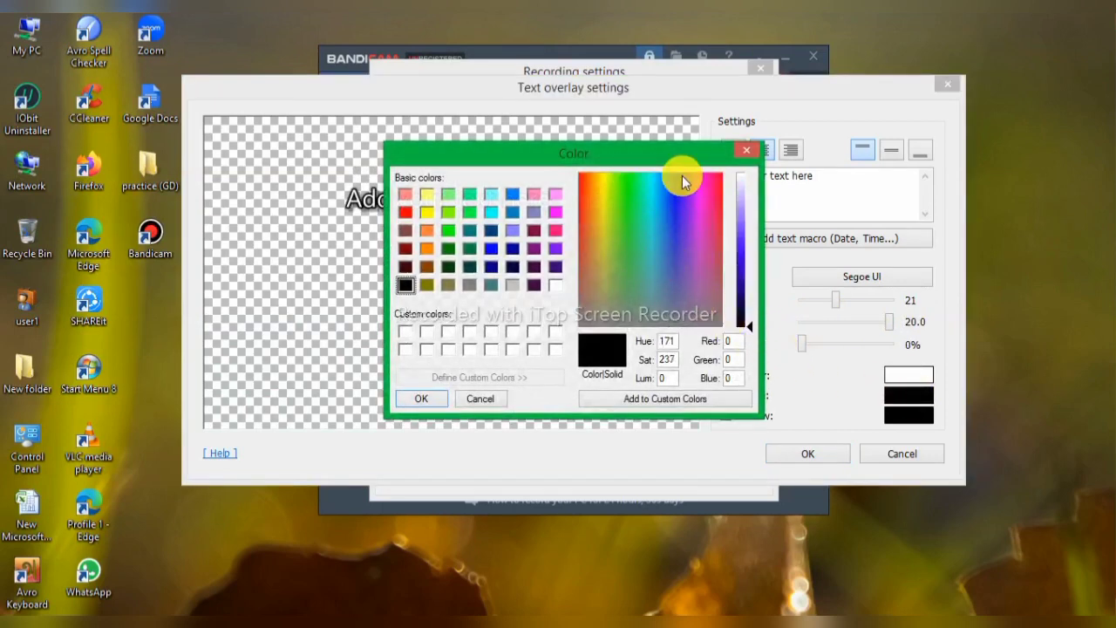
click(417, 400)
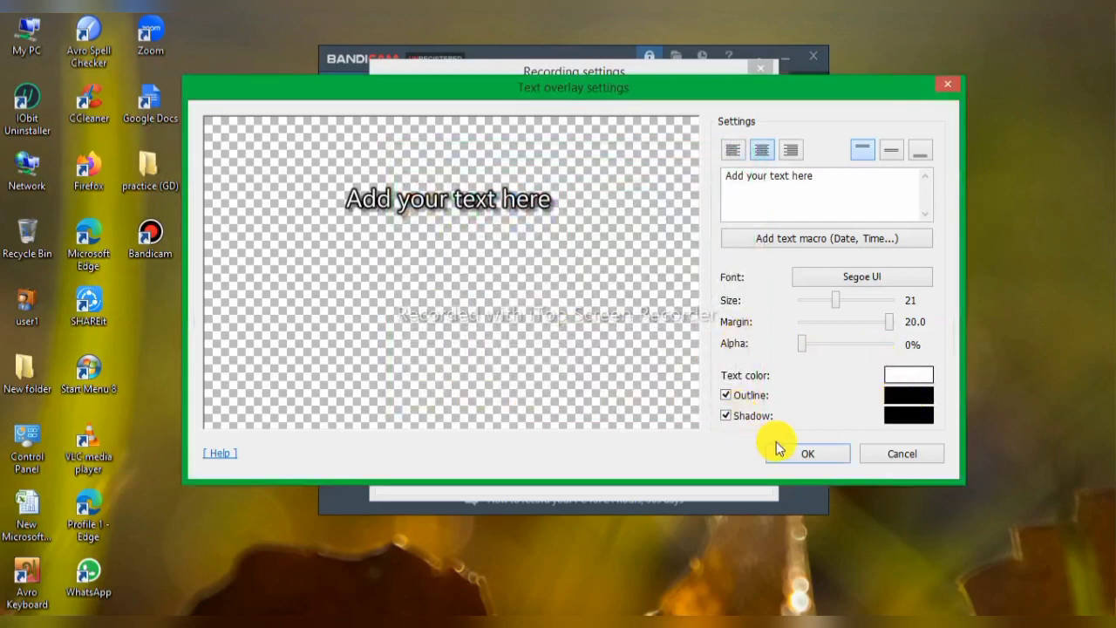
click(915, 415)
drag(611, 277, 650, 184)
click(436, 397)
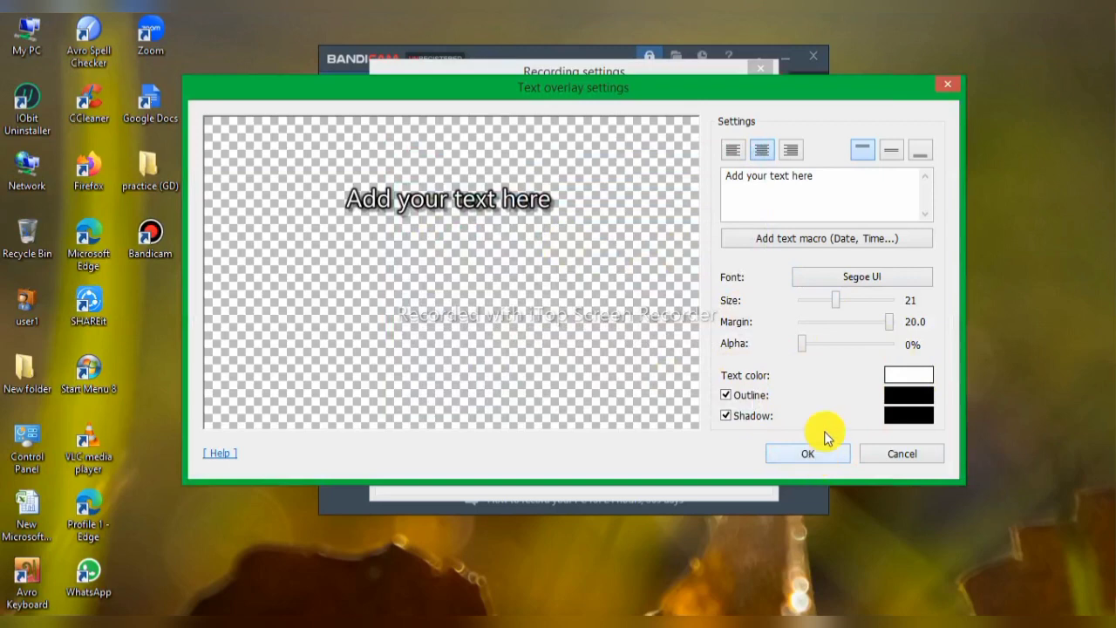
click(945, 90)
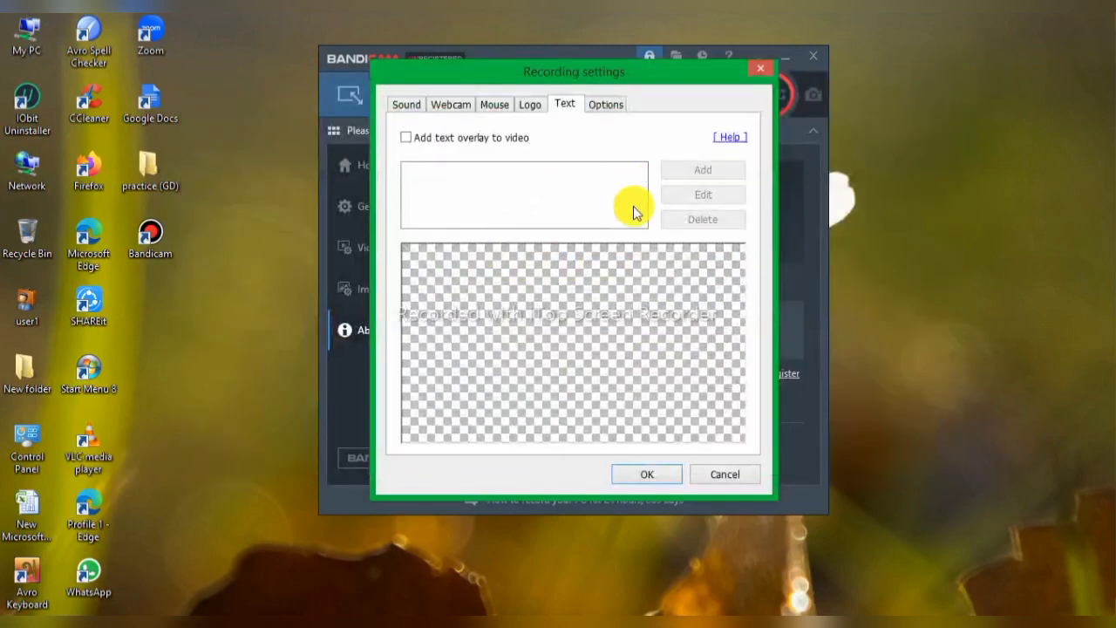
click(640, 473)
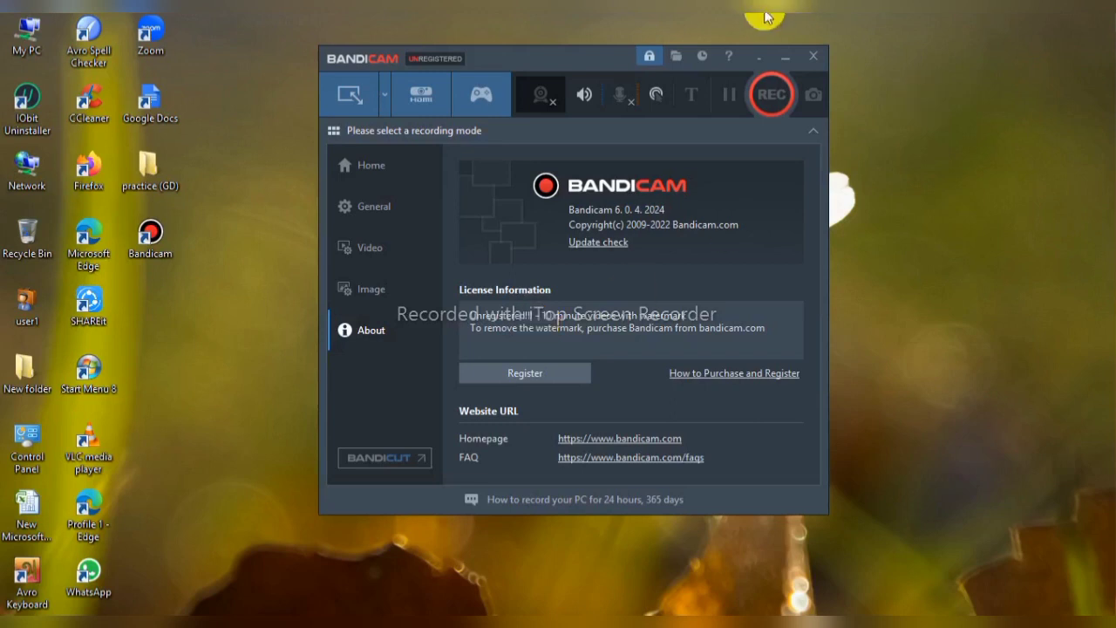
Review the screen recording modes and the area sizes offered for rectangle, fullscreen and around-mouse recording
click(541, 98)
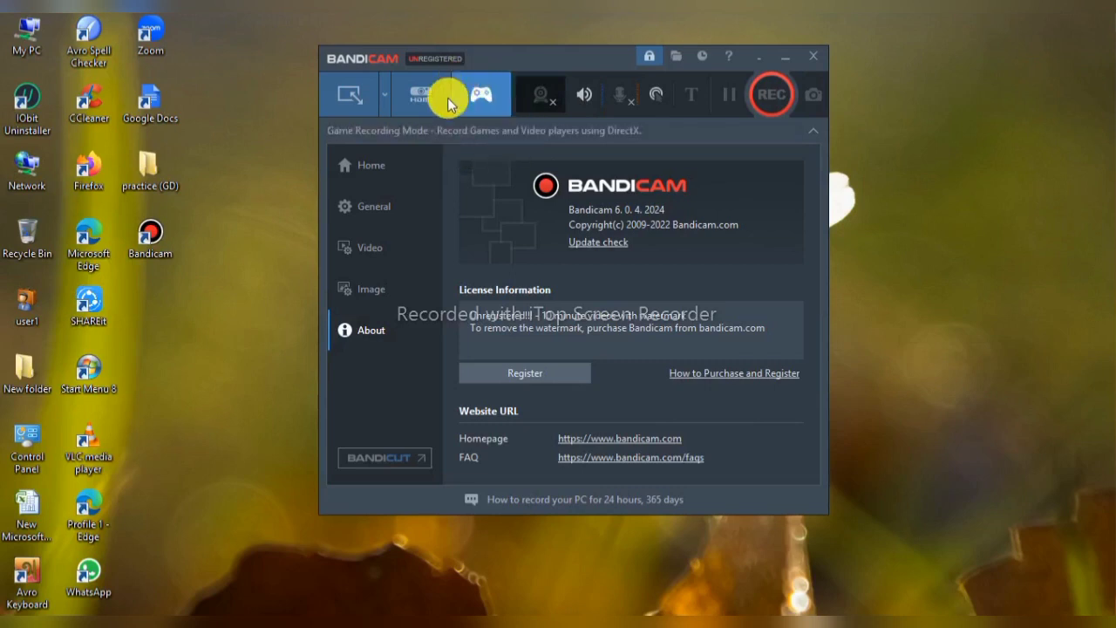
click(384, 103)
mouse_move(376, 190)
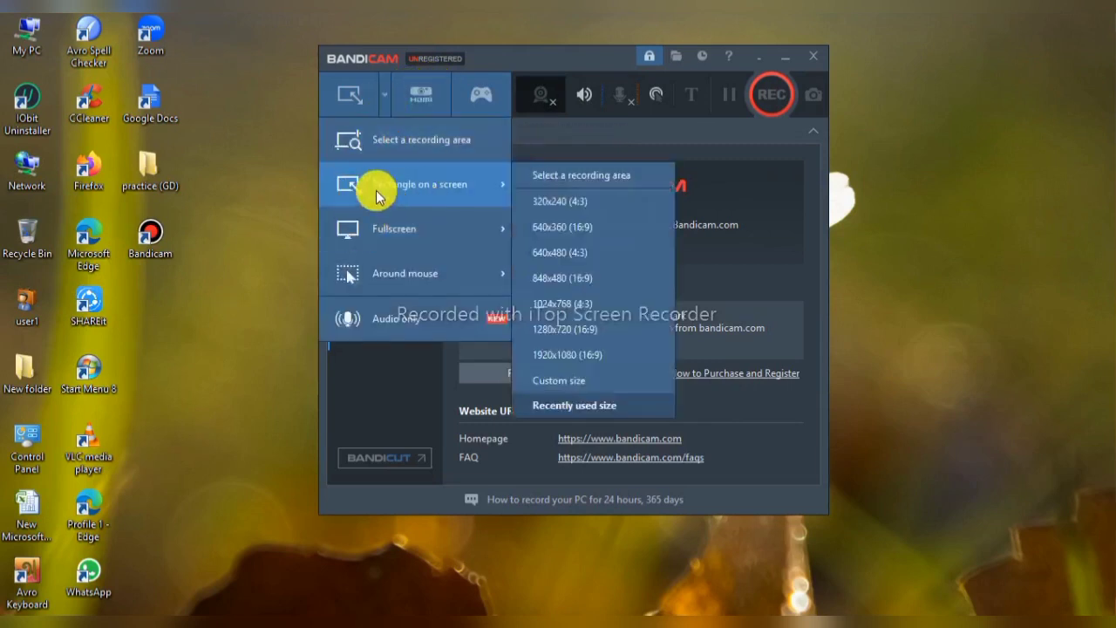
mouse_move(398, 262)
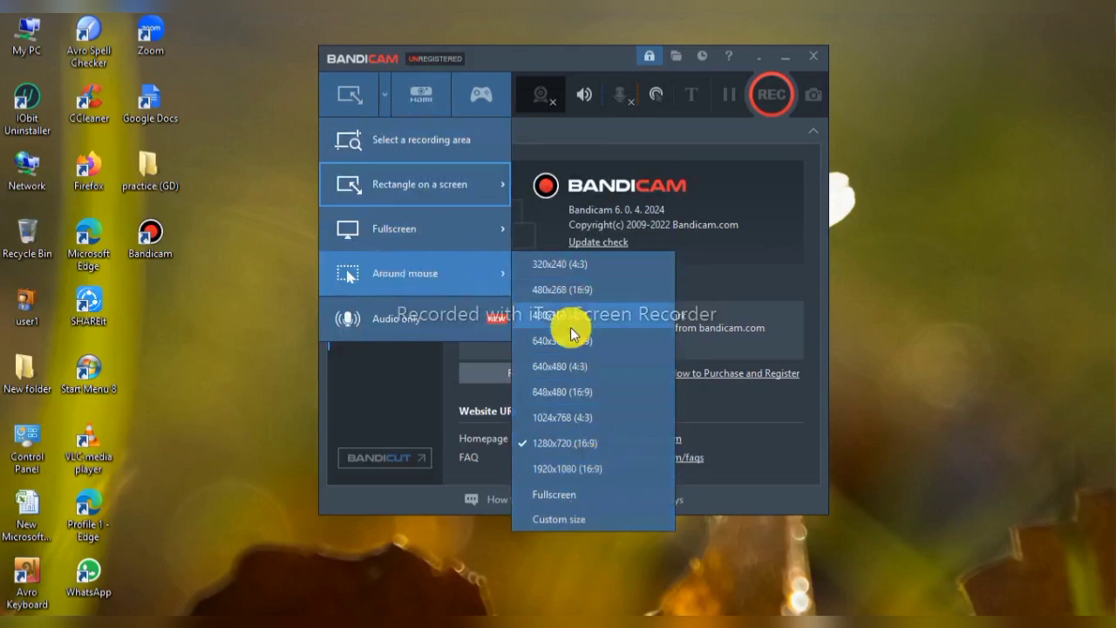
mouse_move(411, 230)
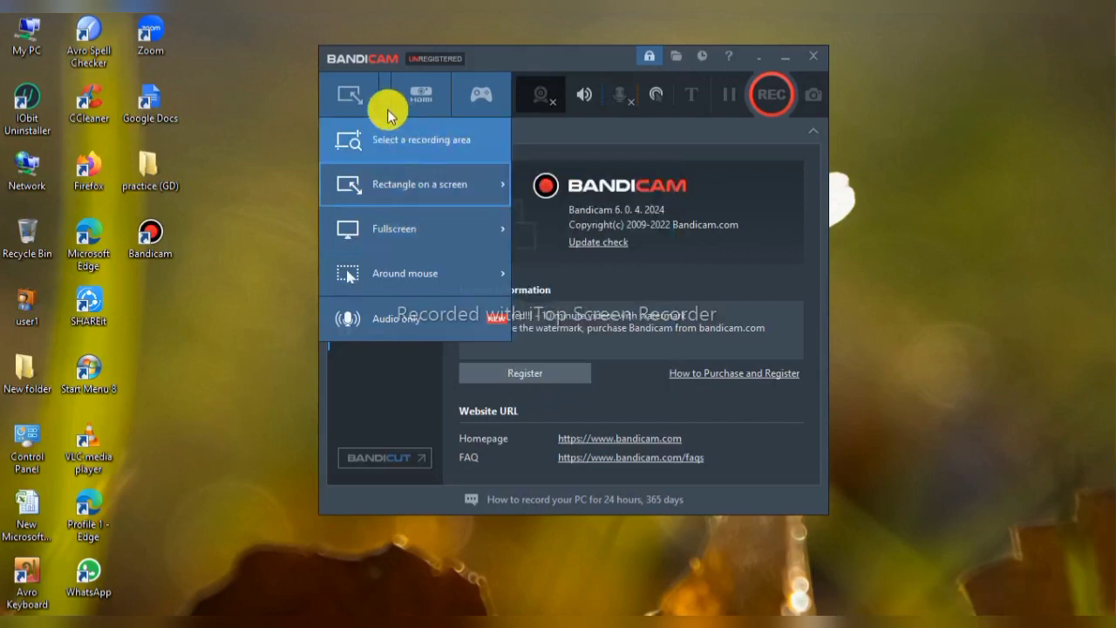
click(746, 147)
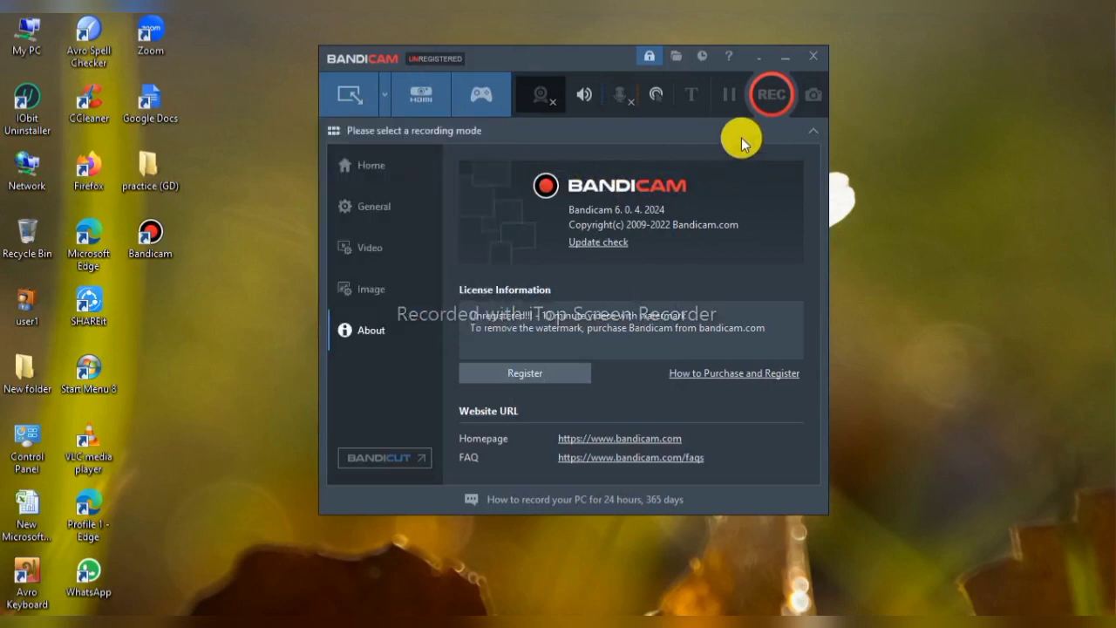